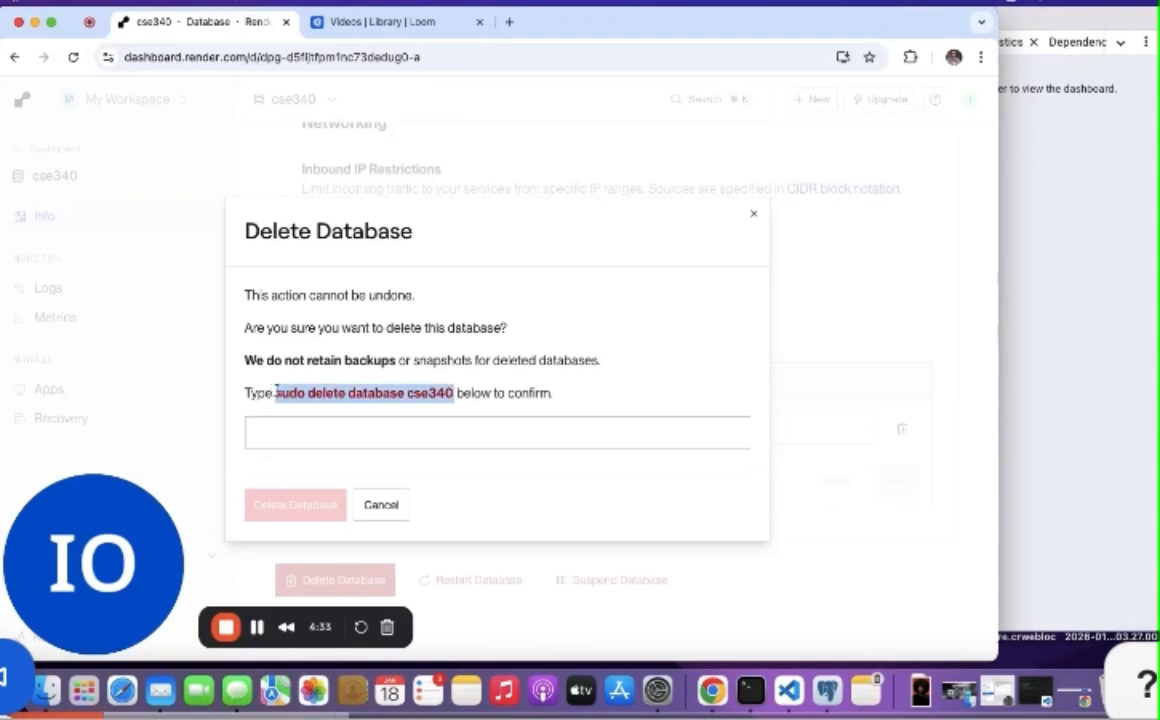
Delete the cse340 database, confirming with the phrase "sudo delete database cse340"
left_click(252, 444)
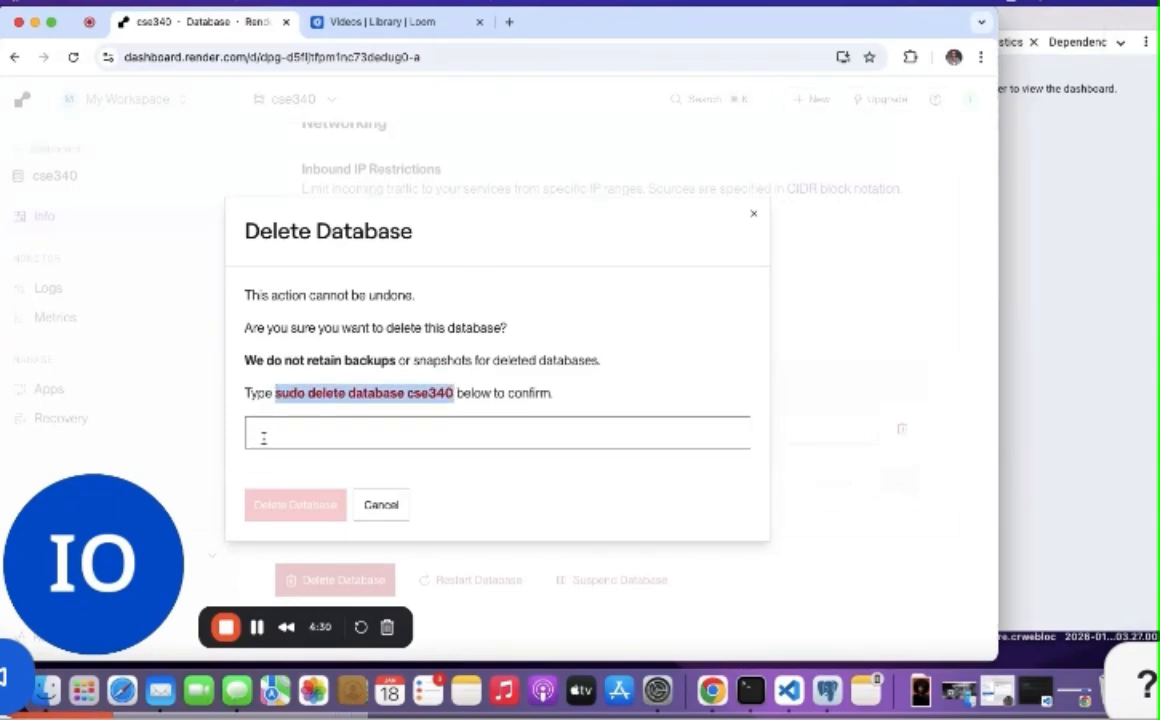
left_click(263, 437)
type("sudo delete database cse340")
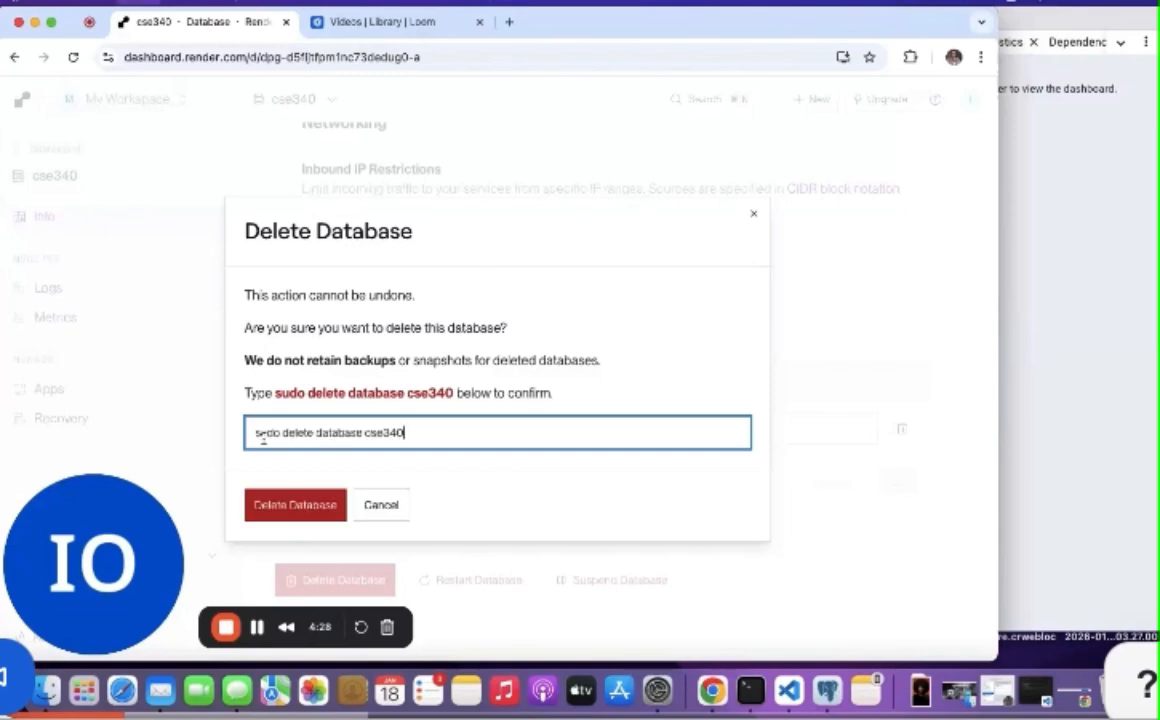
left_click(285, 505)
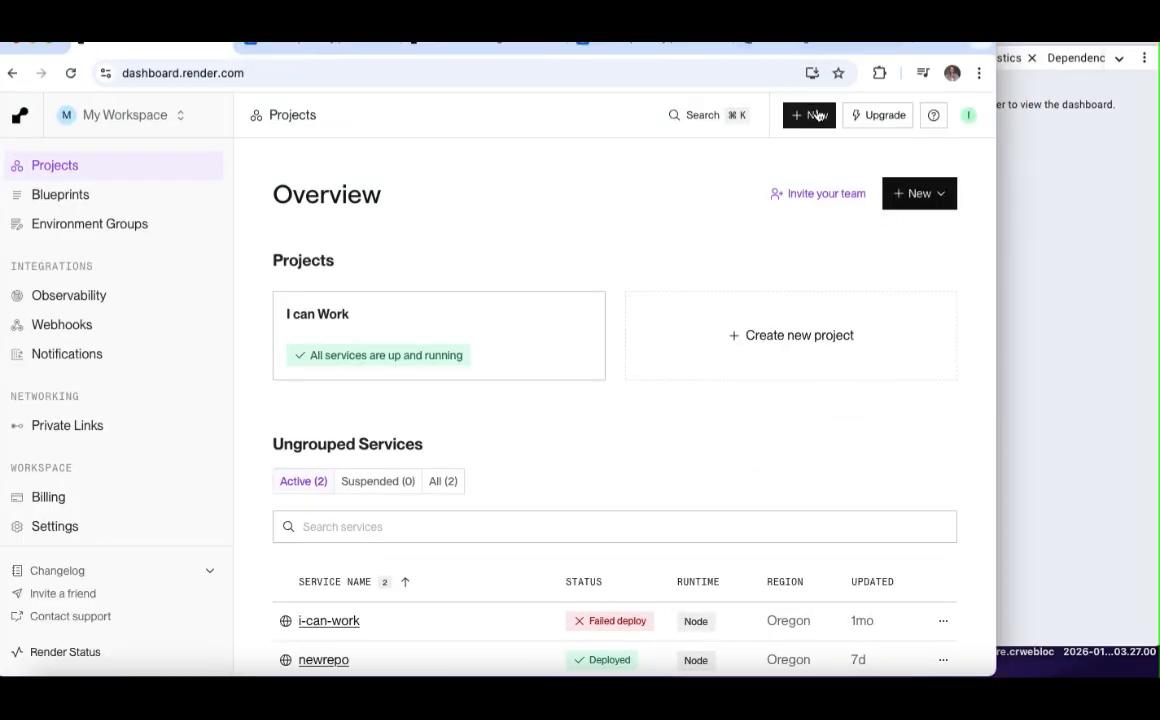
Start a new Postgres instance and name it cse340-1
left_click(818, 115)
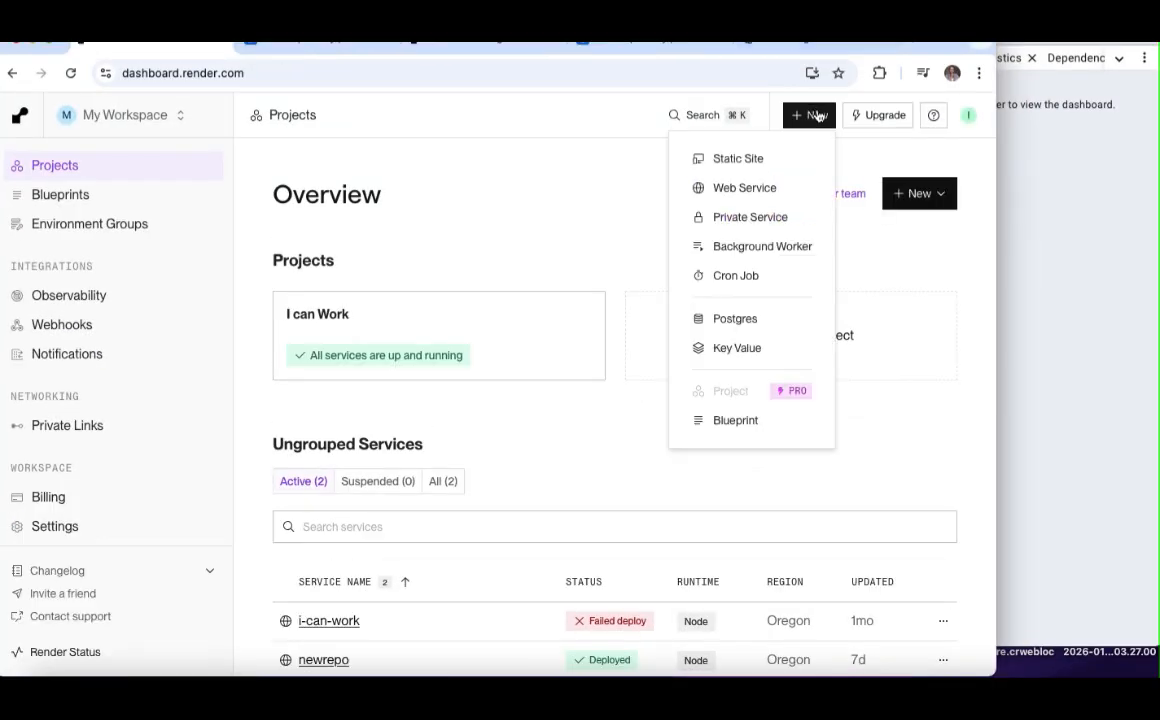
left_click(745, 320)
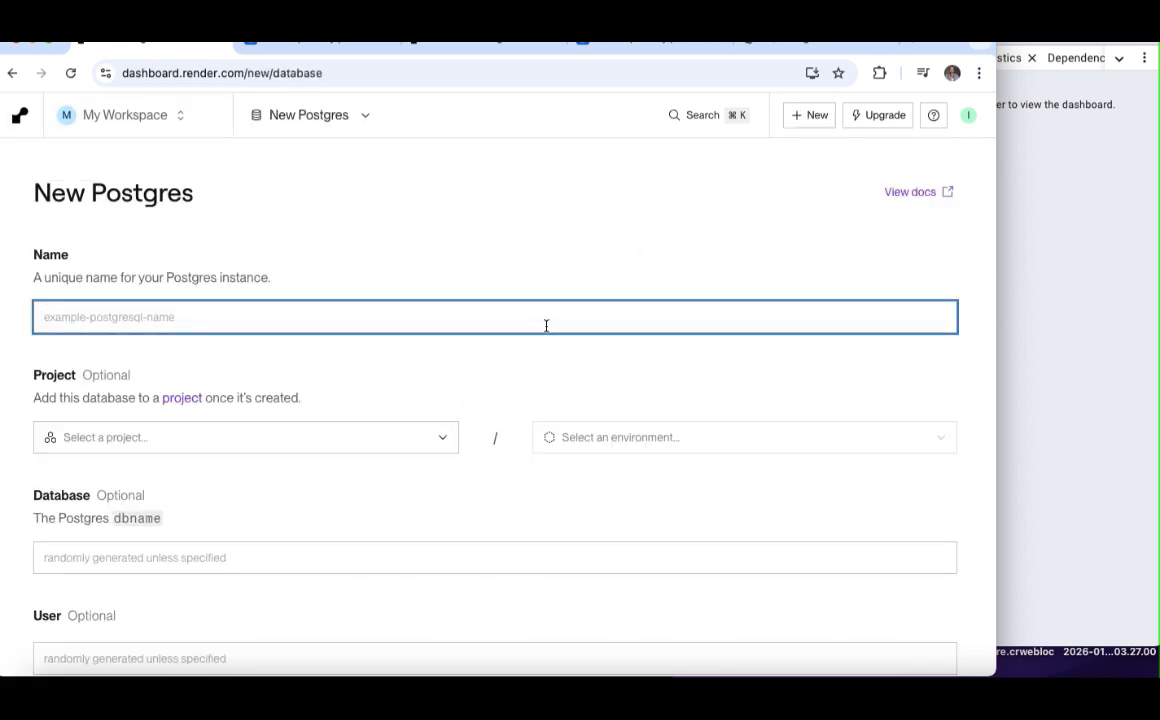
type("c")
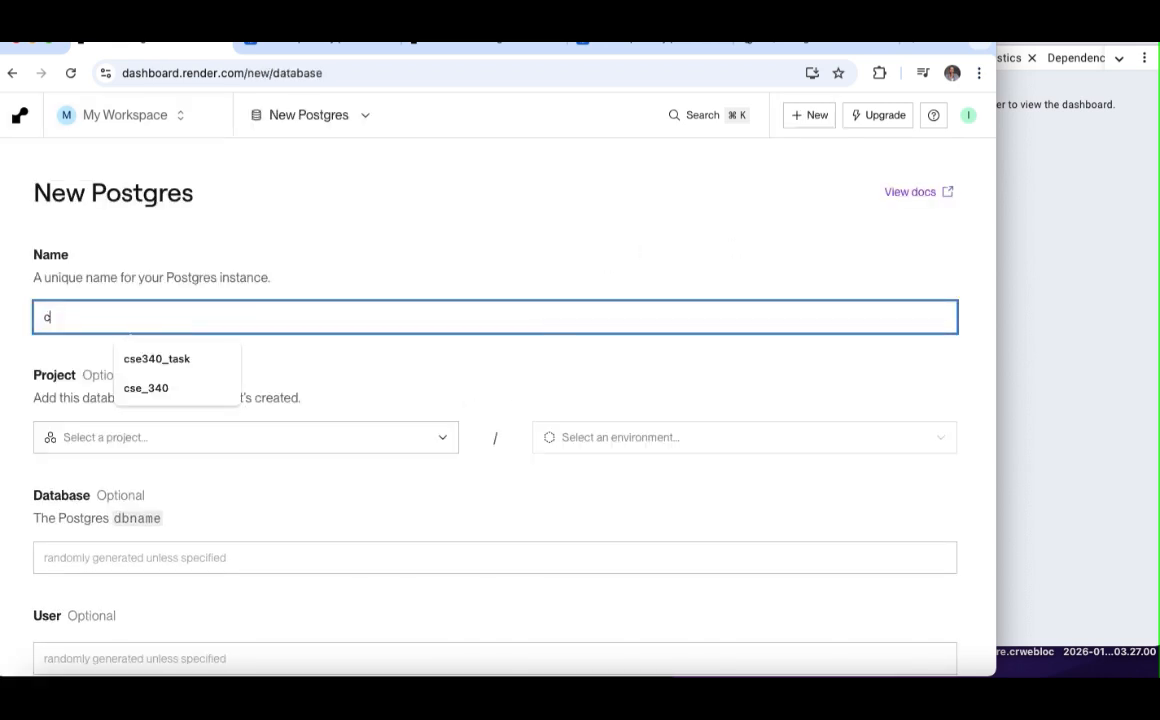
type("se340-1")
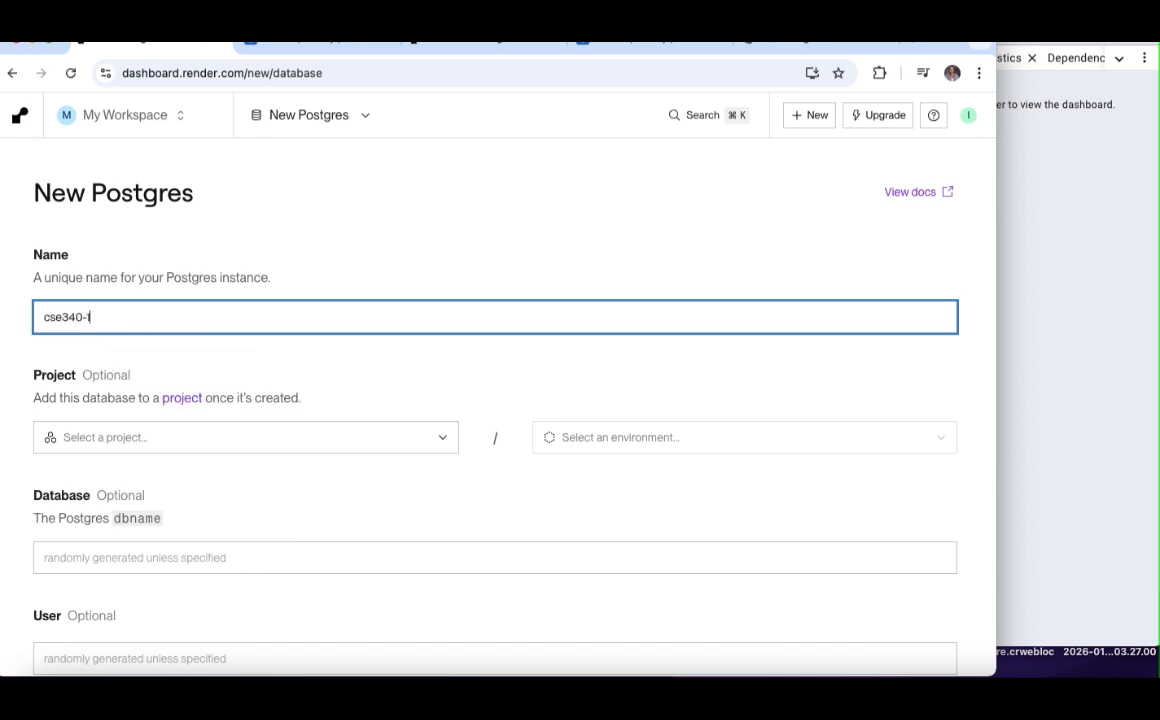
Choose the Free instance type for the new Postgres instance and create the database
scroll(318, 400, "down", 3)
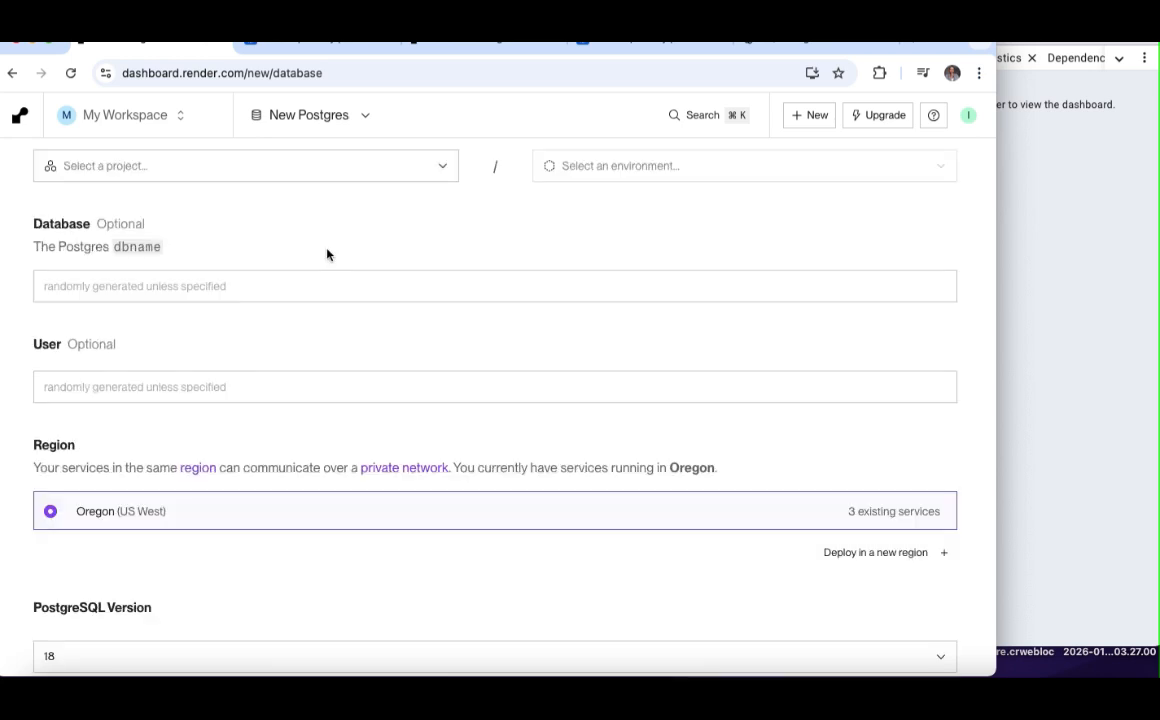
scroll(281, 330, "down", 10)
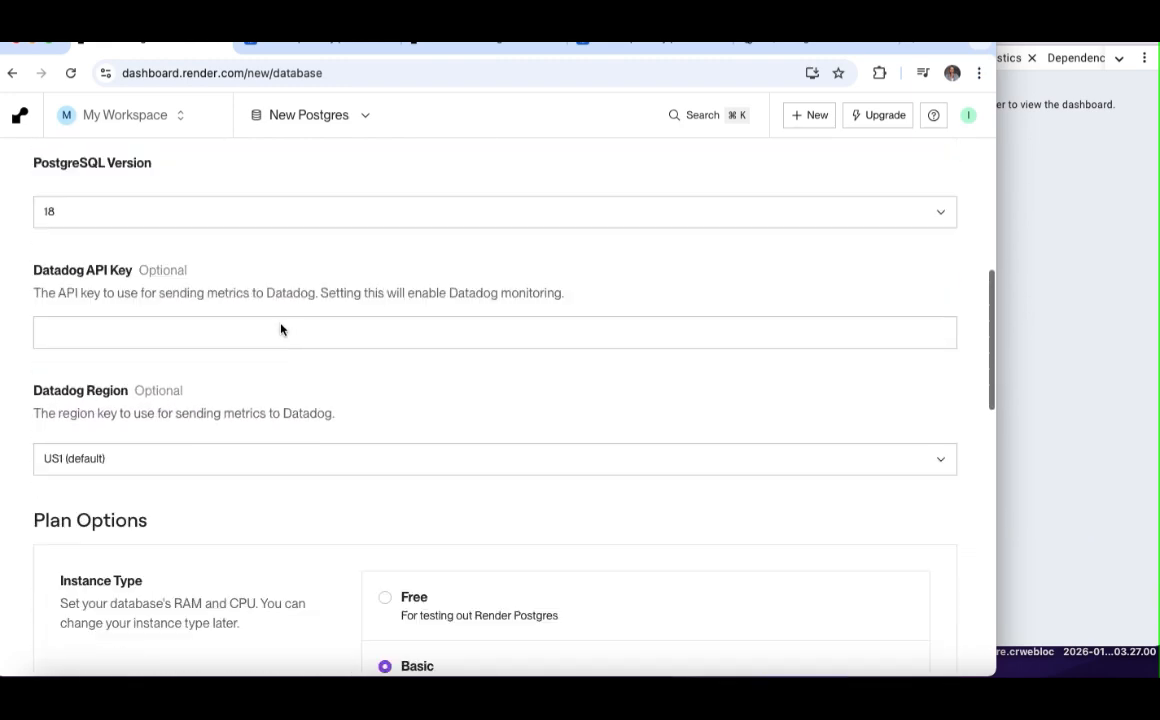
scroll(280, 329, "up", 2)
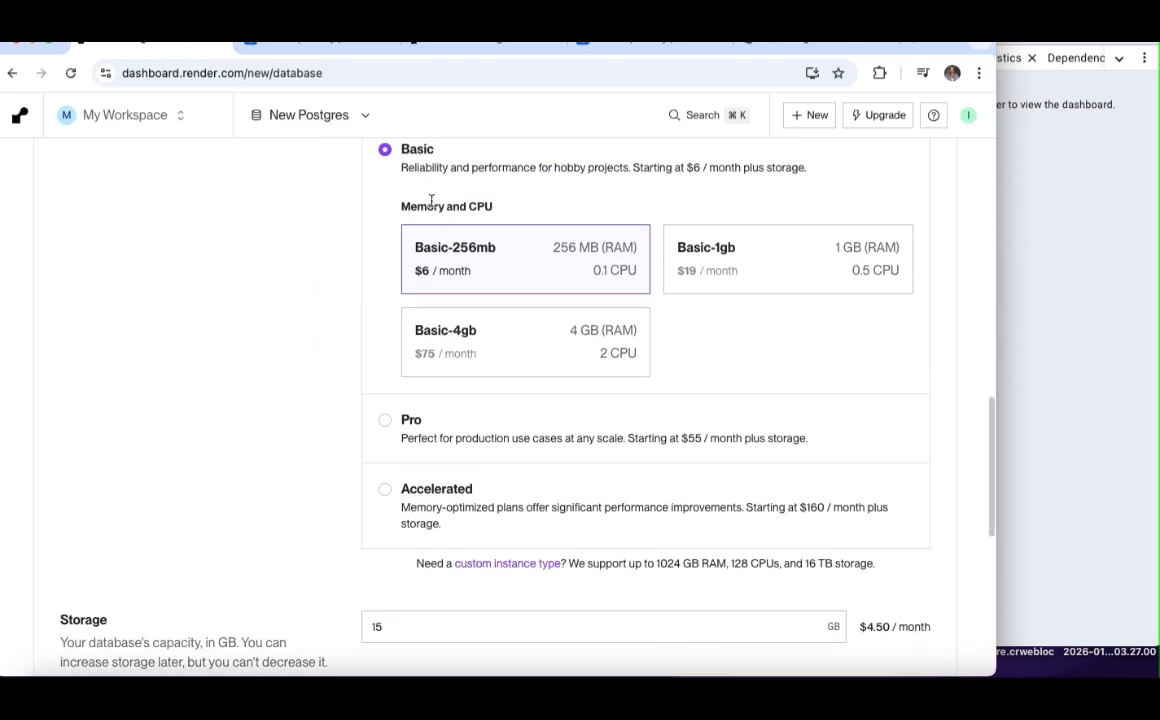
scroll(431, 201, "up", 2)
left_click(386, 188)
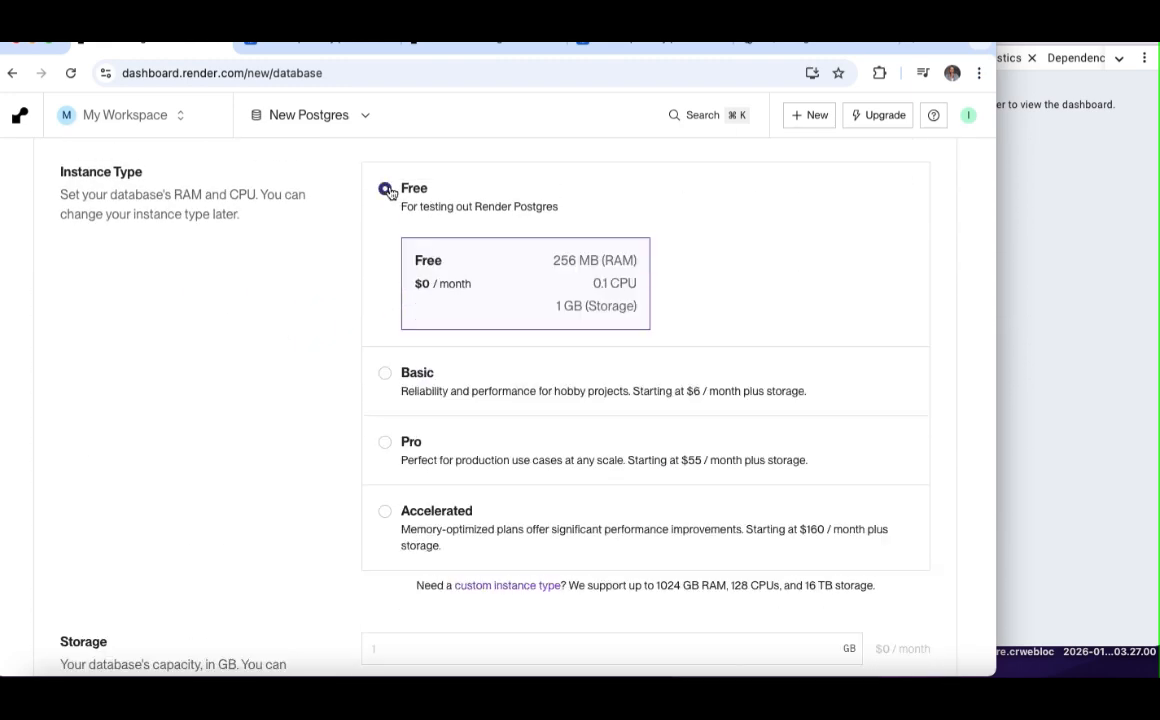
scroll(326, 308, "down", 6)
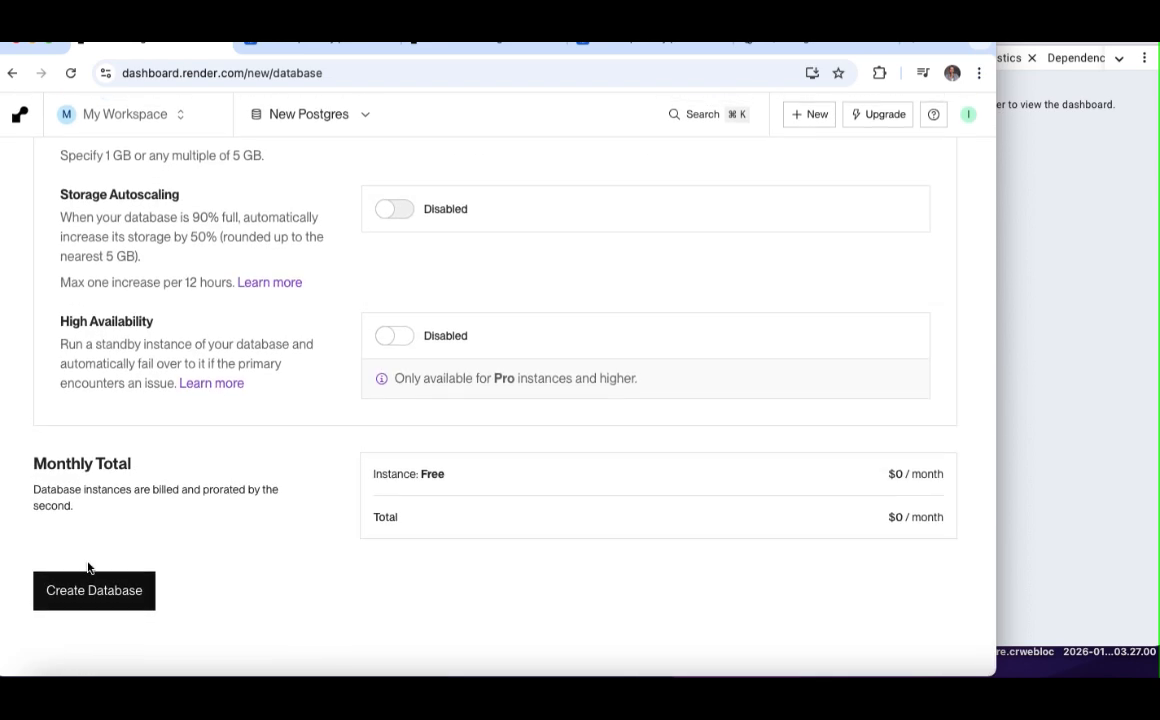
left_click(81, 590)
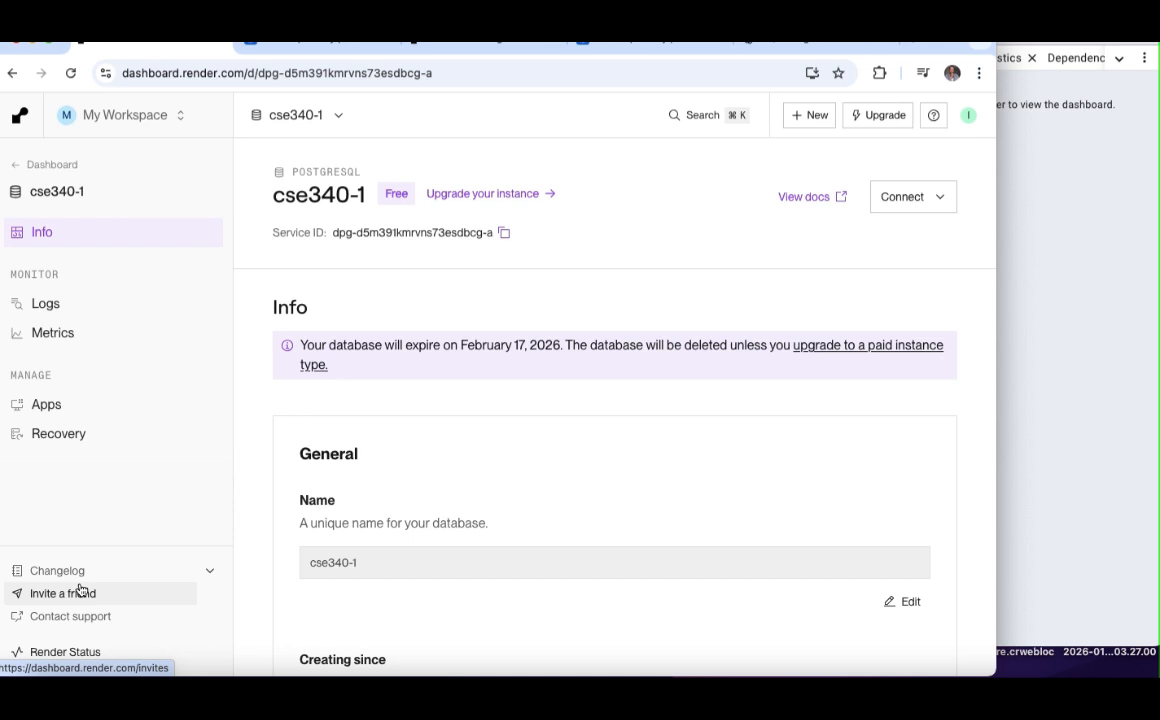
Copy the External Database URL from the cse340-1 database's connection details
scroll(350, 601, "down", 3)
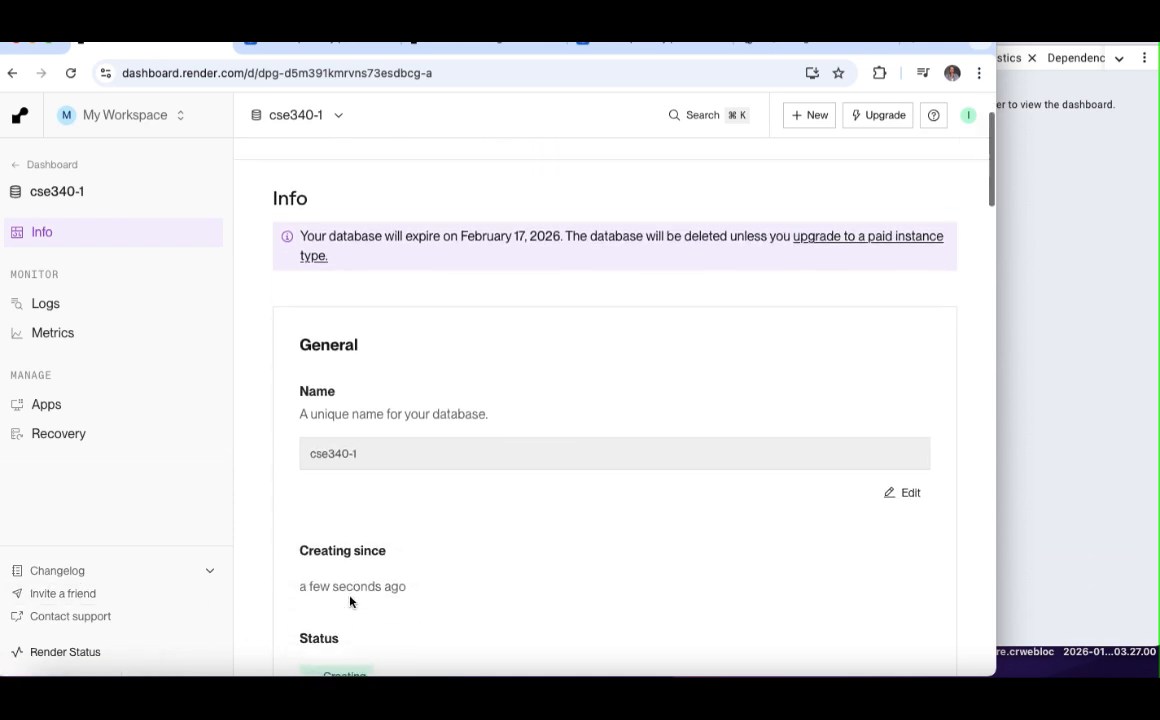
scroll(352, 600, "down", 2)
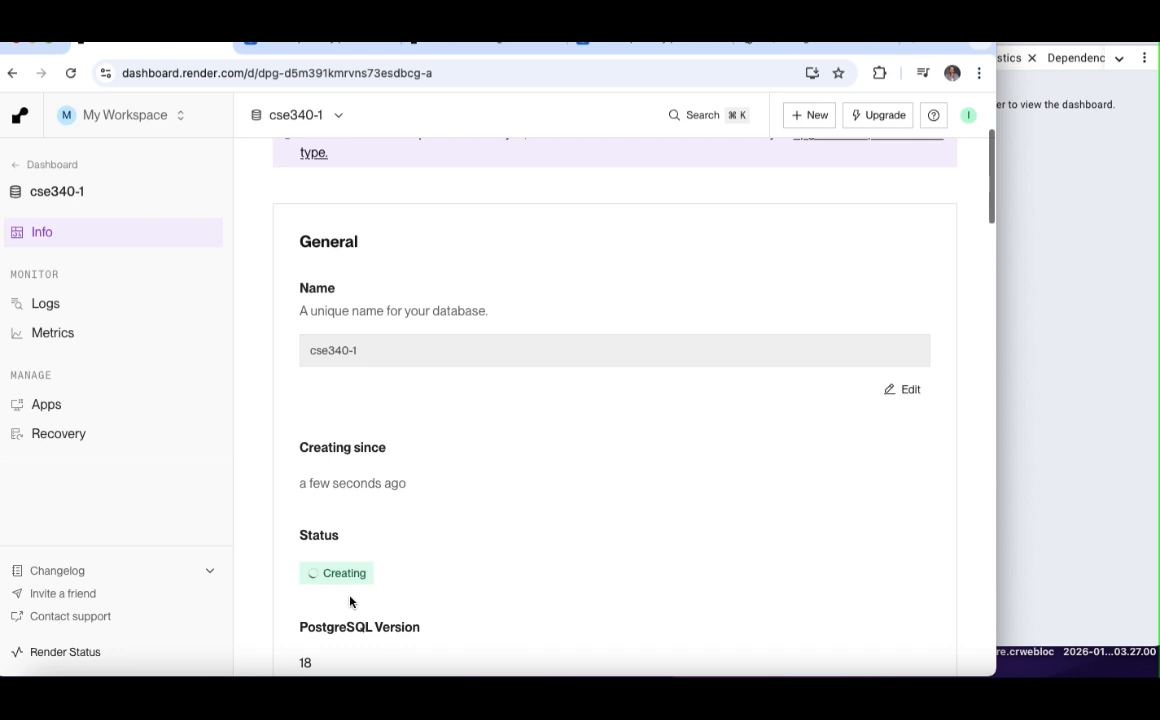
scroll(356, 585, "down", 2)
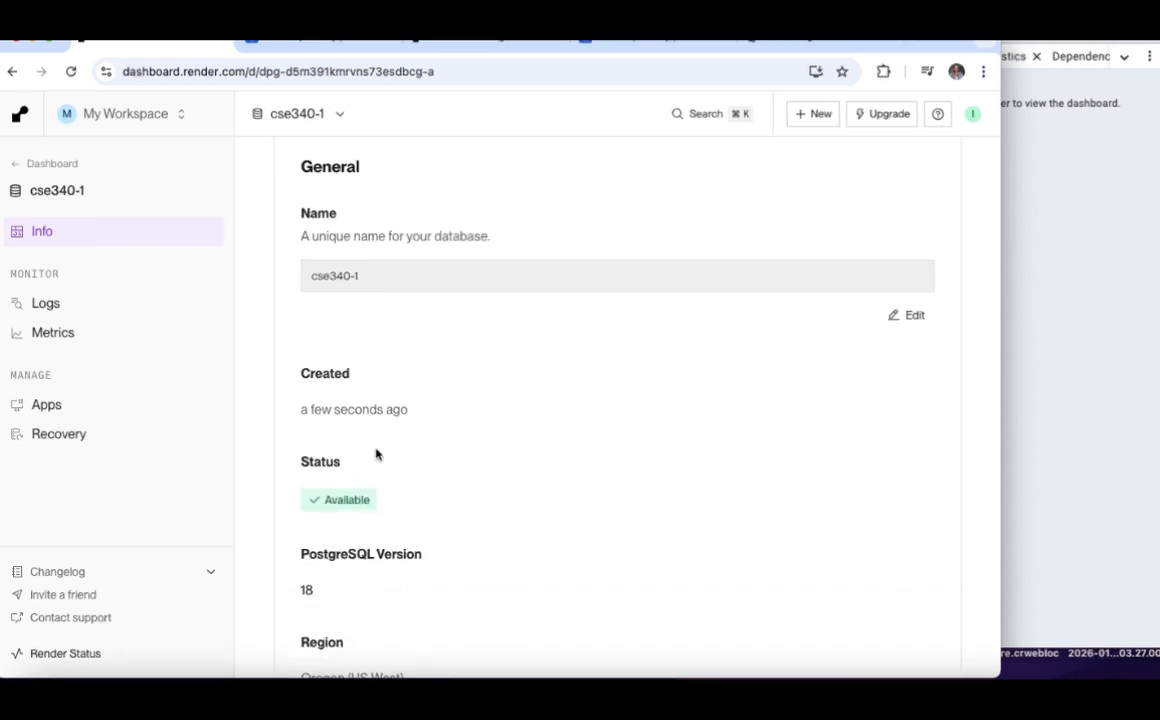
left_click(40, 172)
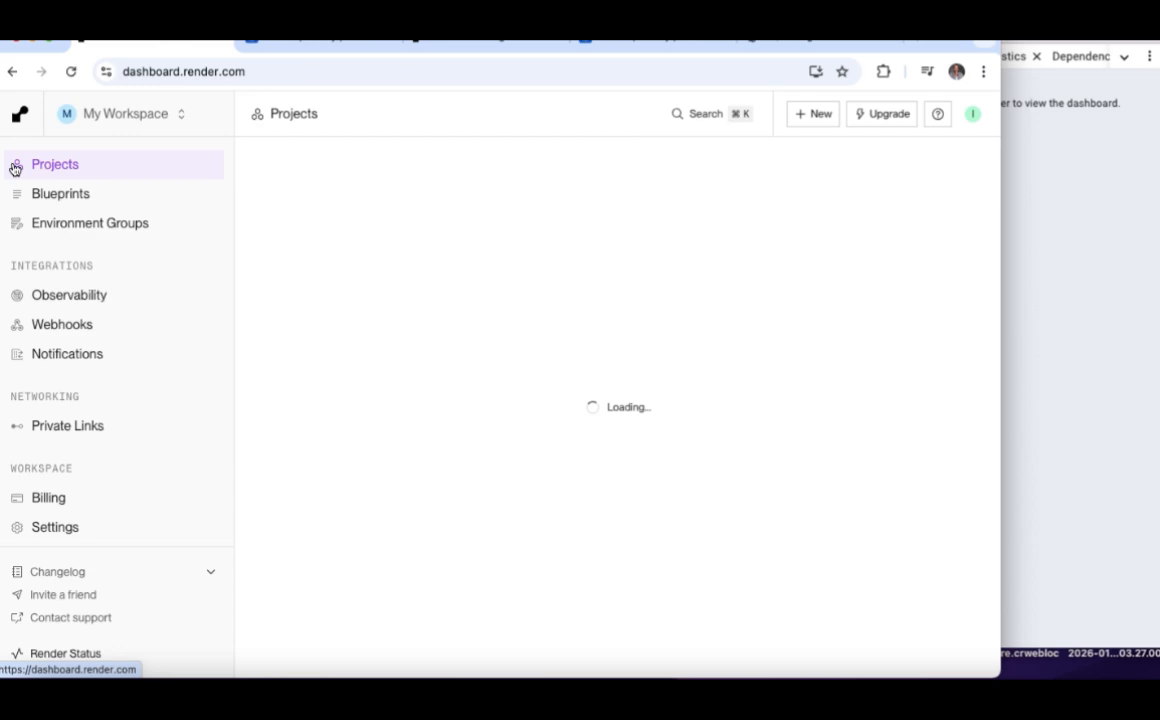
key("alt+Left")
scroll(435, 462, "down", 7)
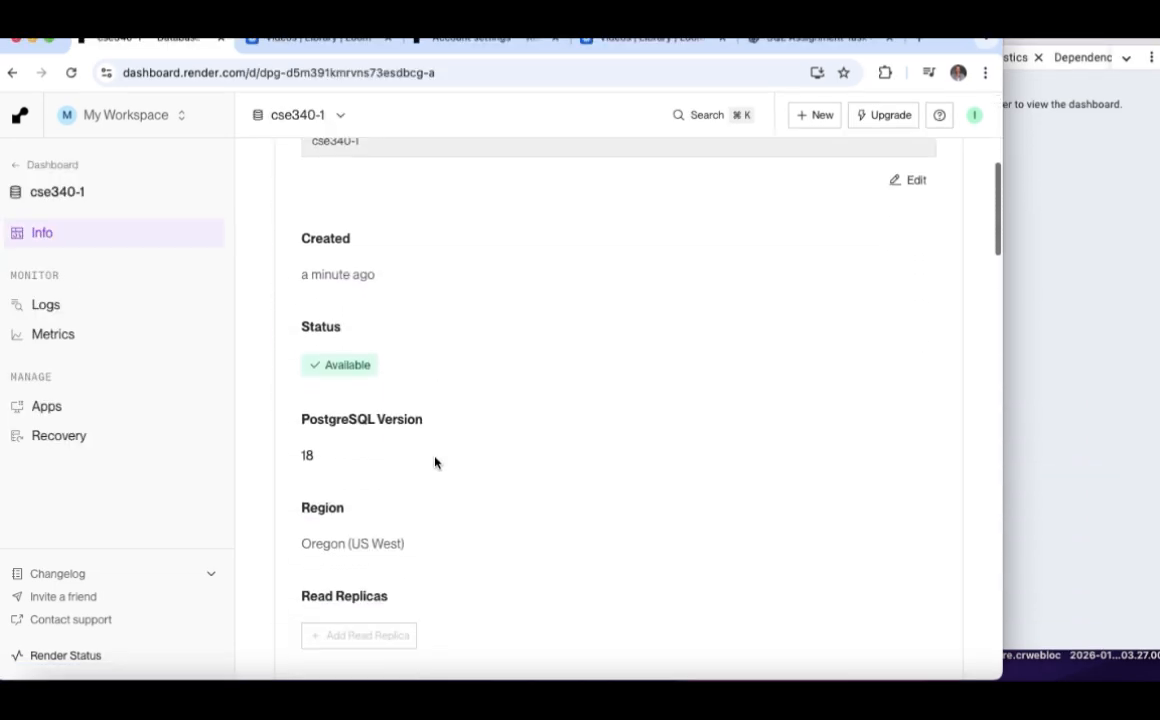
scroll(435, 462, "down", 15)
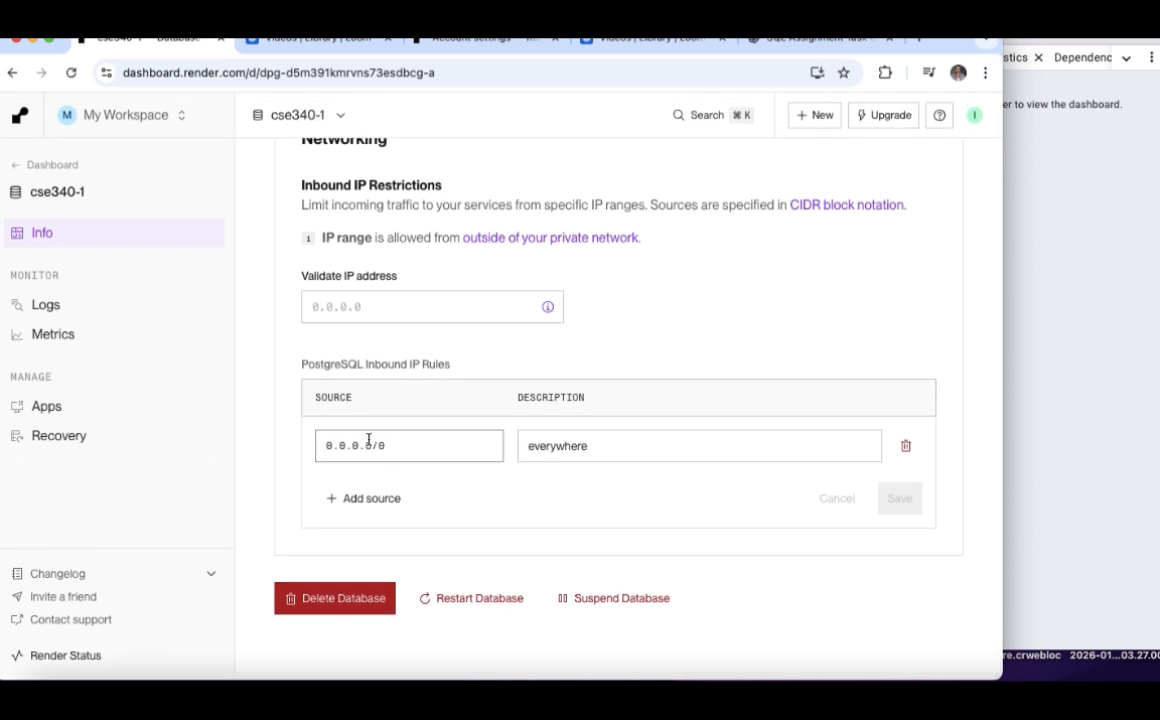
scroll(363, 455, "up", 3)
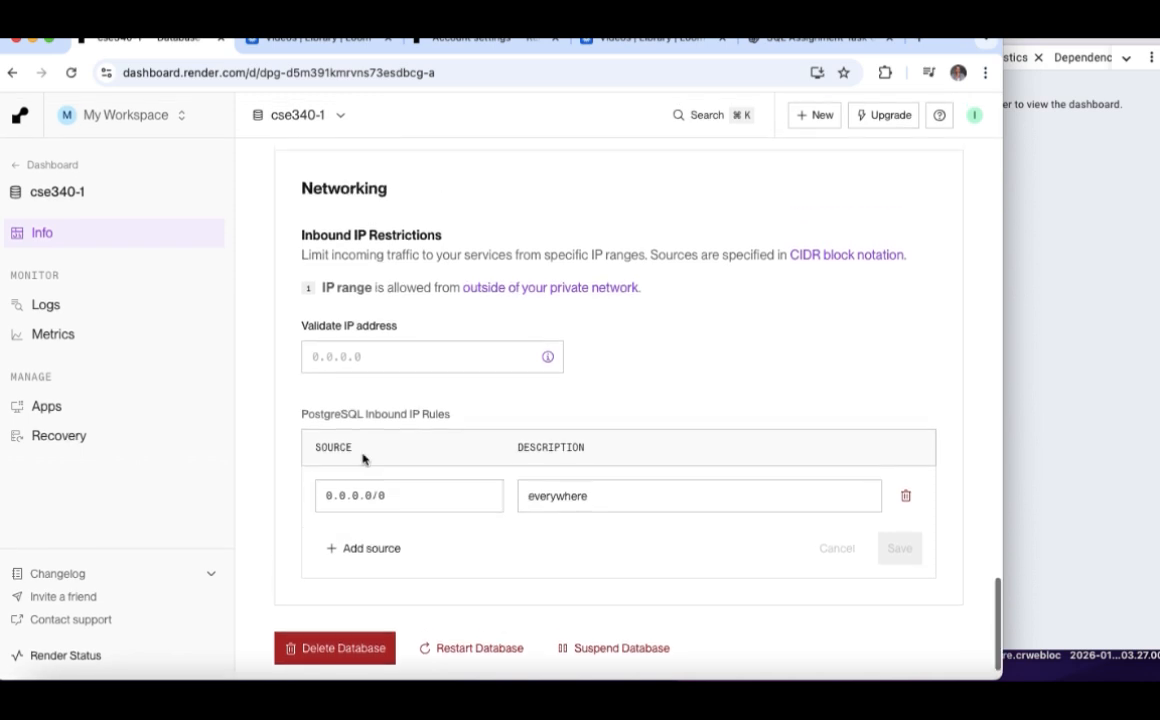
scroll(363, 460, "up", 6)
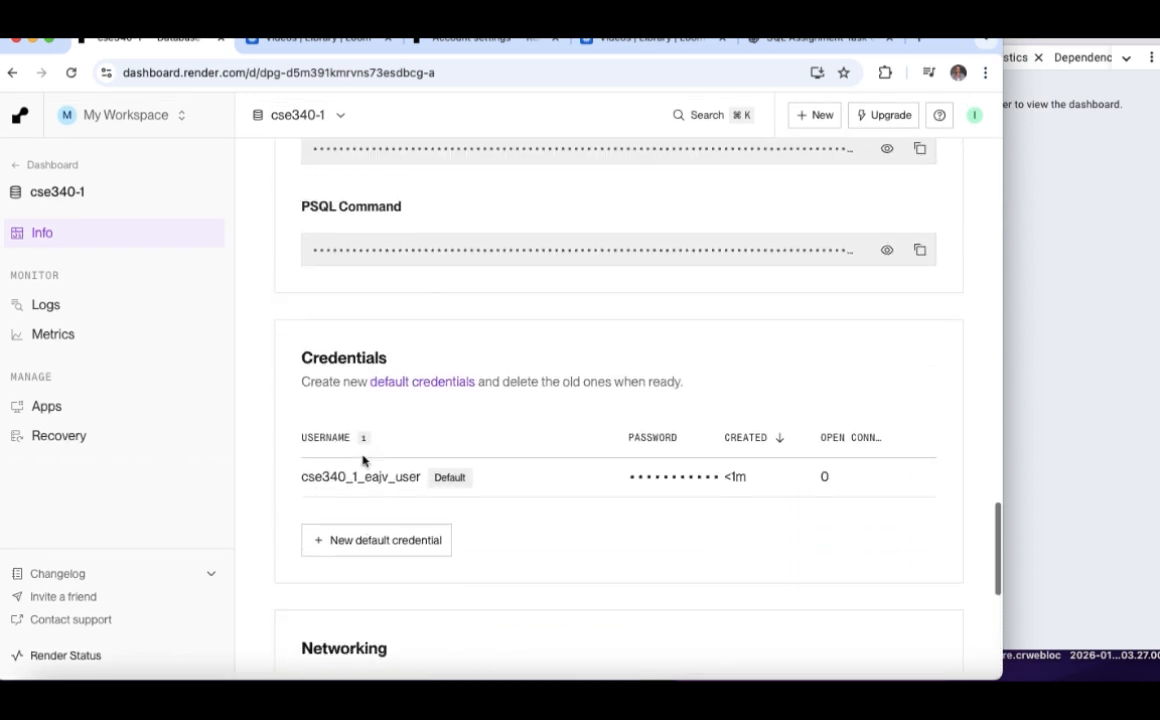
scroll(363, 460, "up", 1)
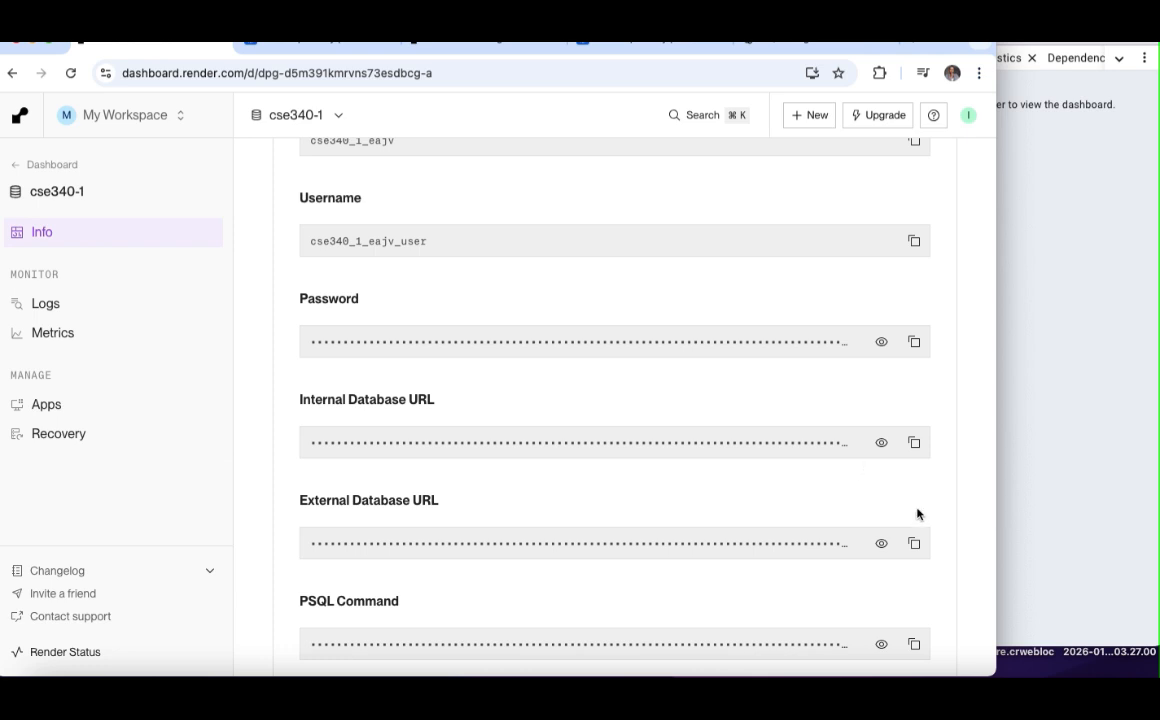
left_click(922, 543)
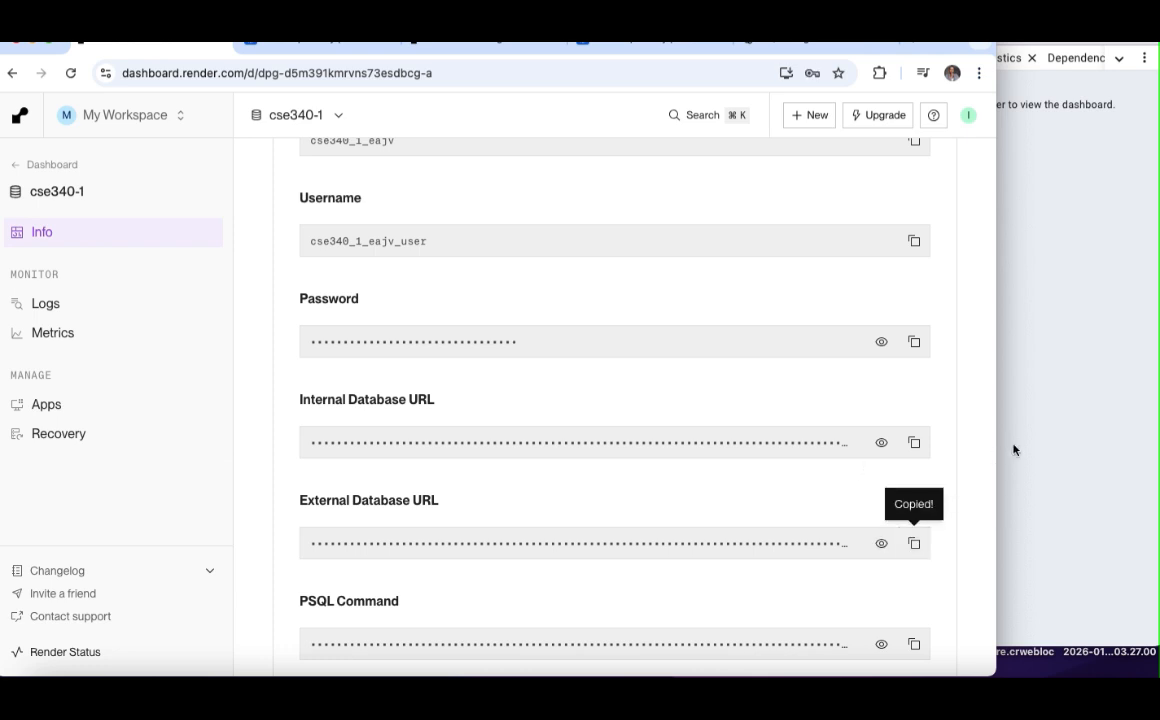
Switch to pgAdmin and remove the existing Render server from the Servers group, confirming the removal
left_click(1012, 448)
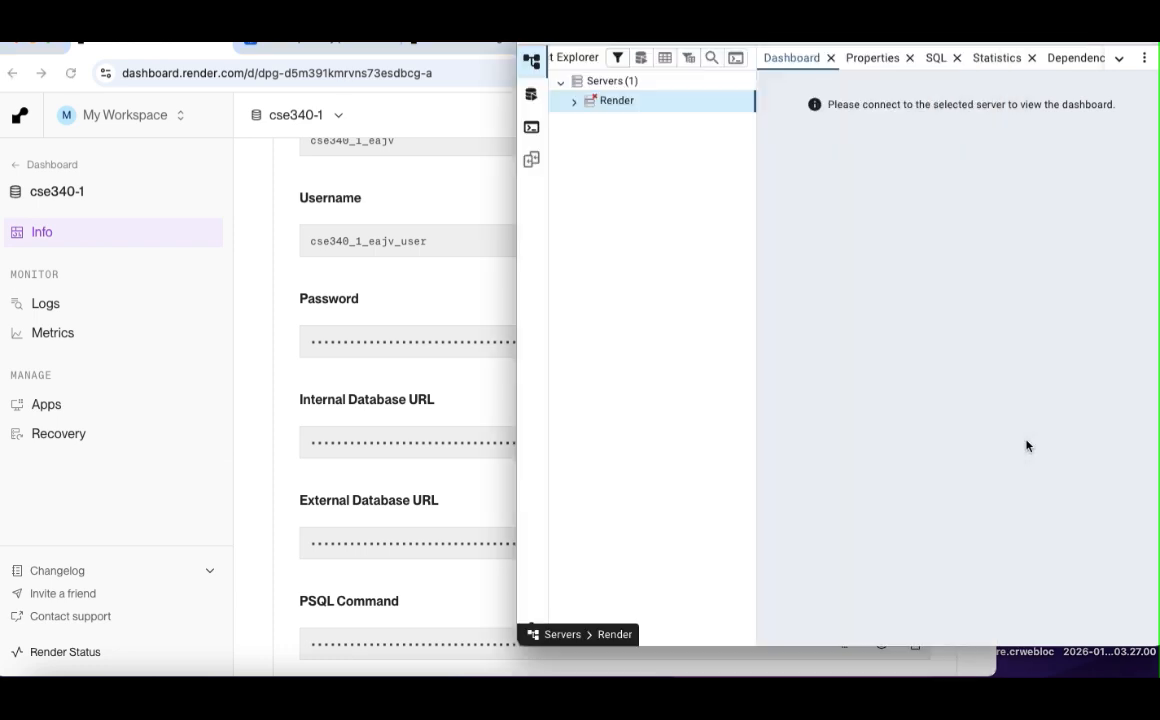
right_click(655, 101)
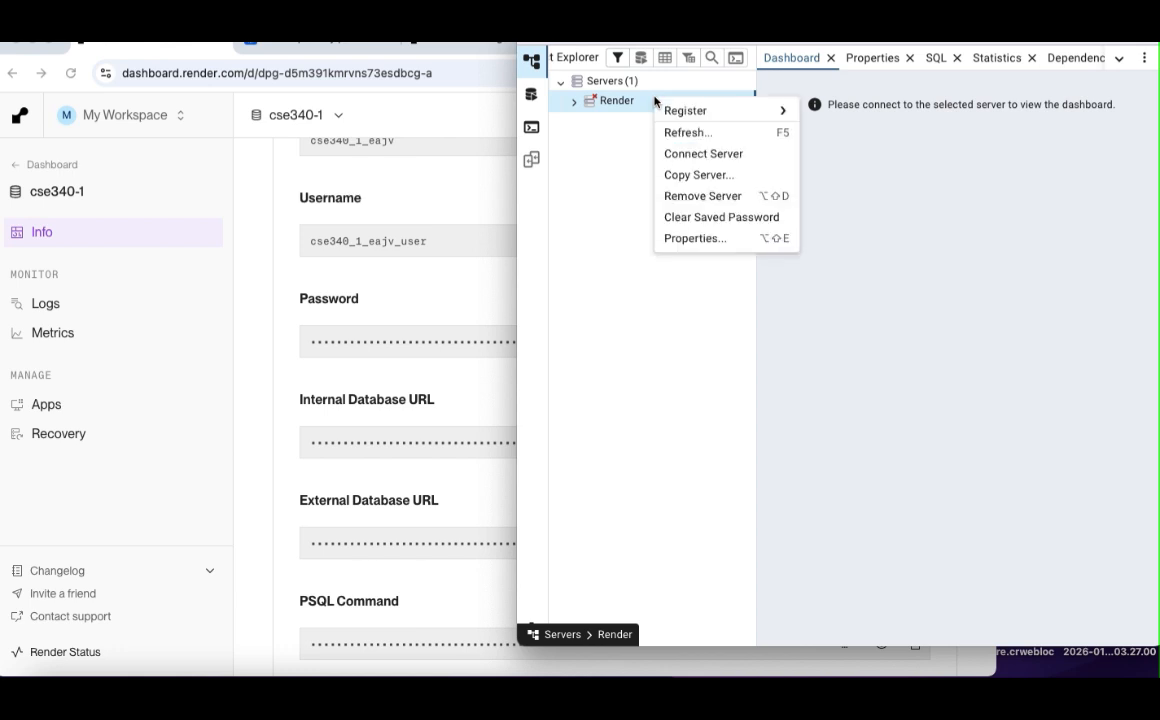
left_click(702, 196)
left_click(1043, 166)
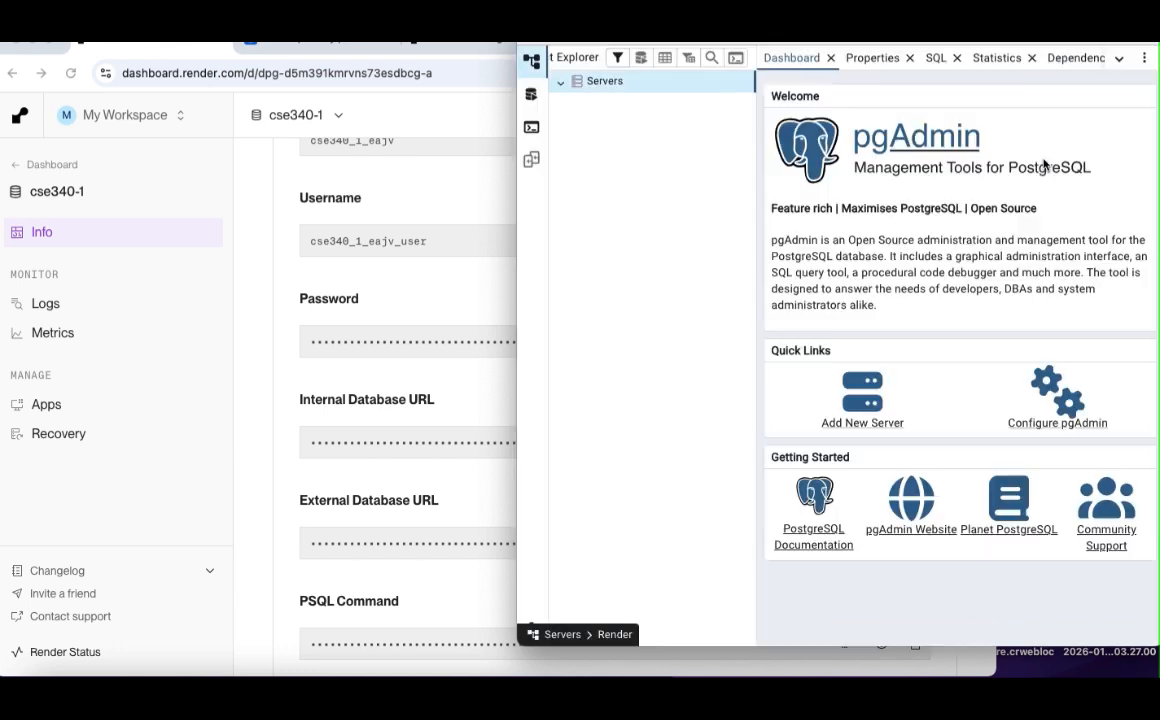
Start registering a new server named Render in the Servers group, with immediate connection turned off
right_click(655, 82)
mouse_move(665, 92)
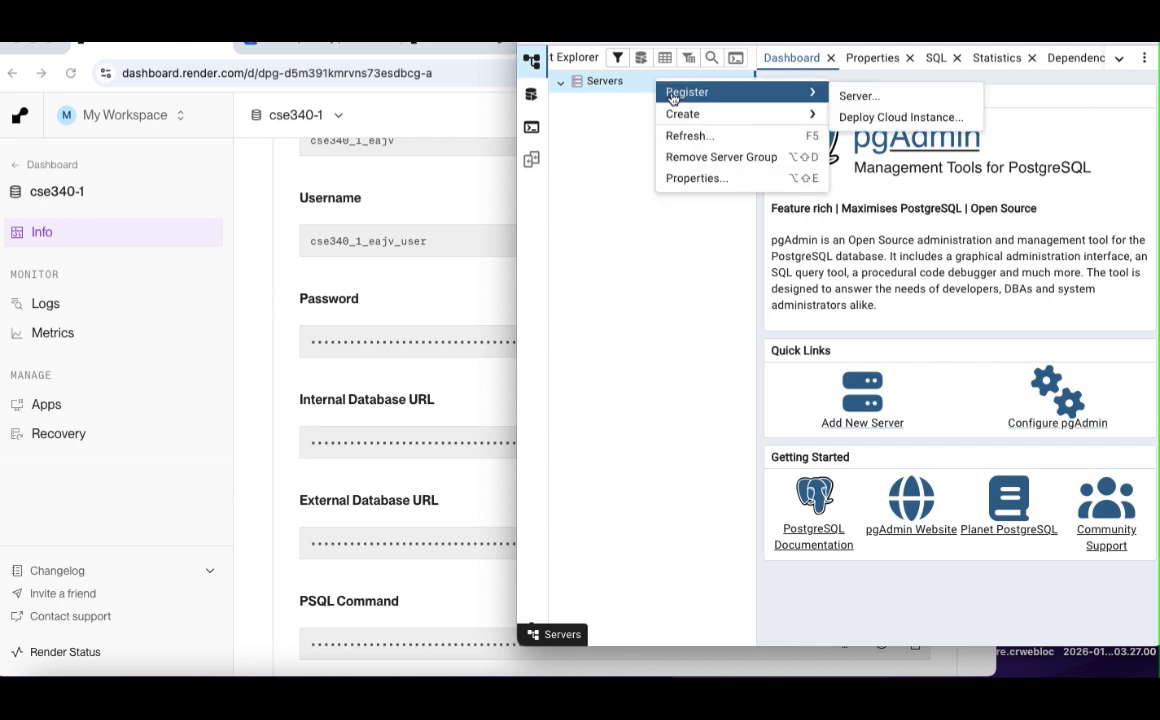
left_click(858, 96)
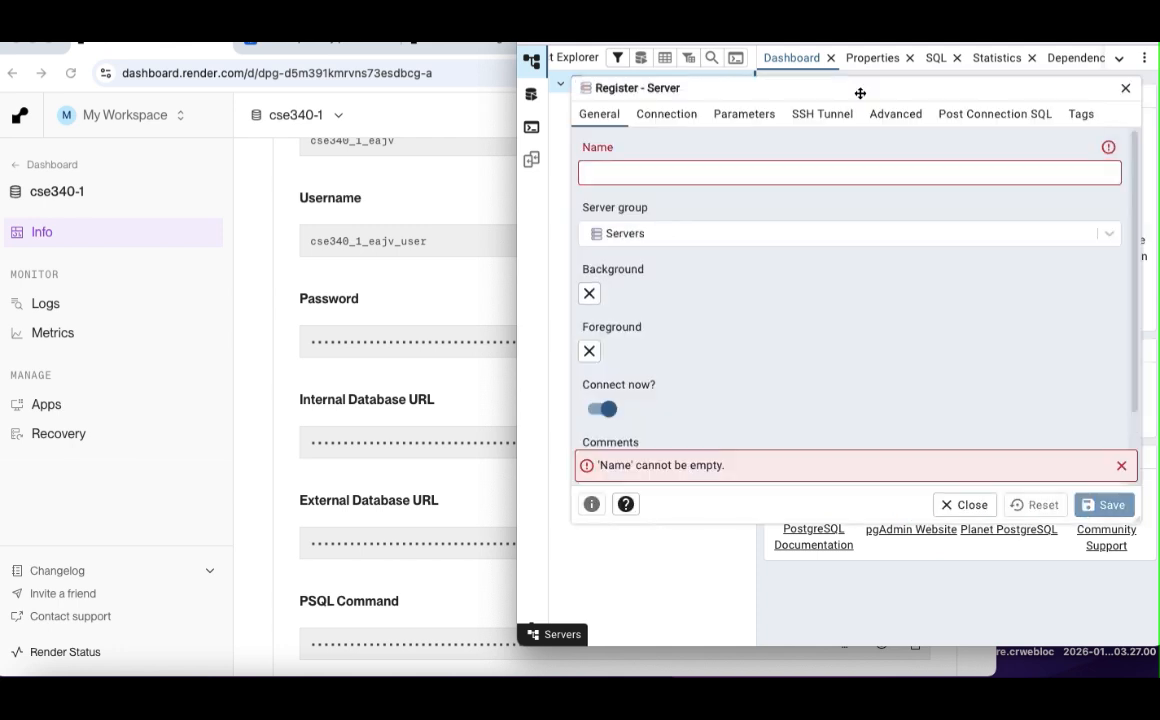
type("Render")
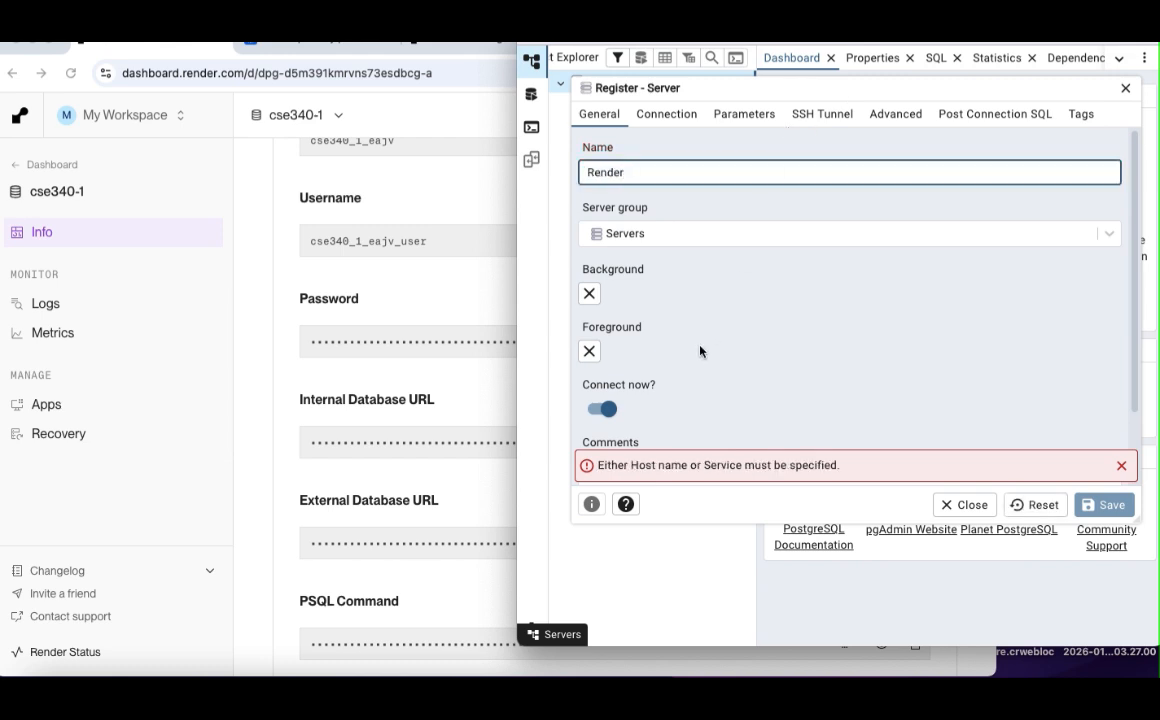
left_click(604, 410)
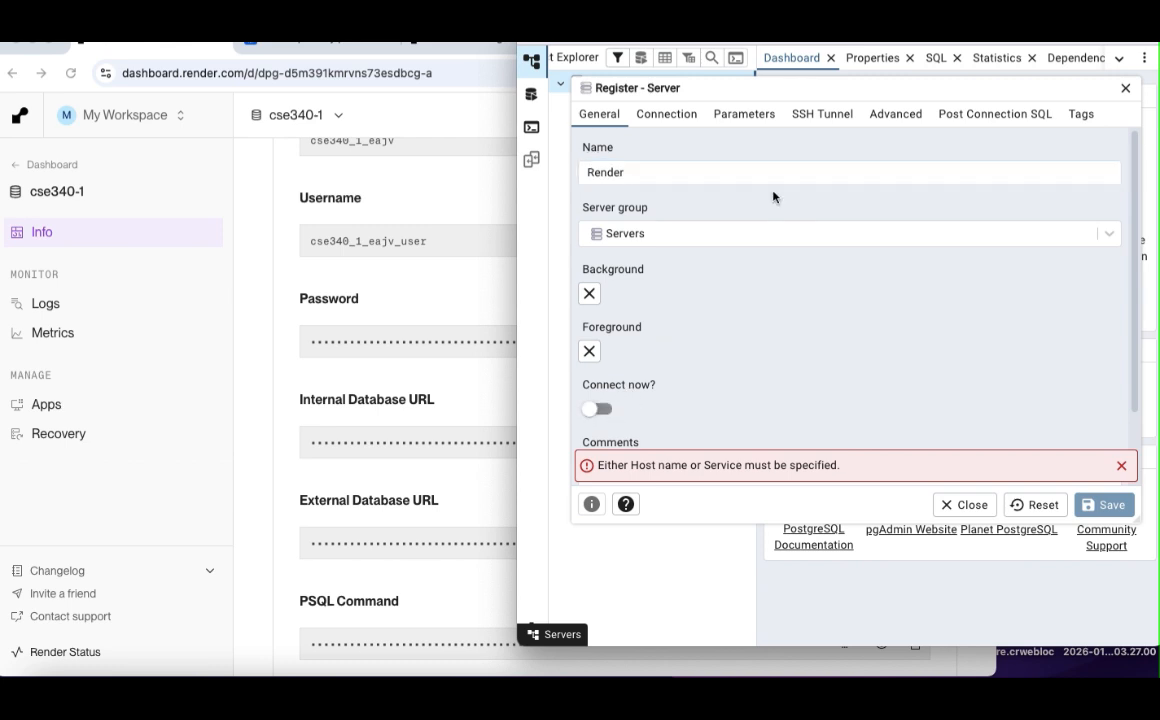
Paste the external database URL as the host address and strip the user name, password and database name, leaving dpg-d5m391kmrvns73esdbcg-a.oregon-postgres.render.com
left_click(676, 115)
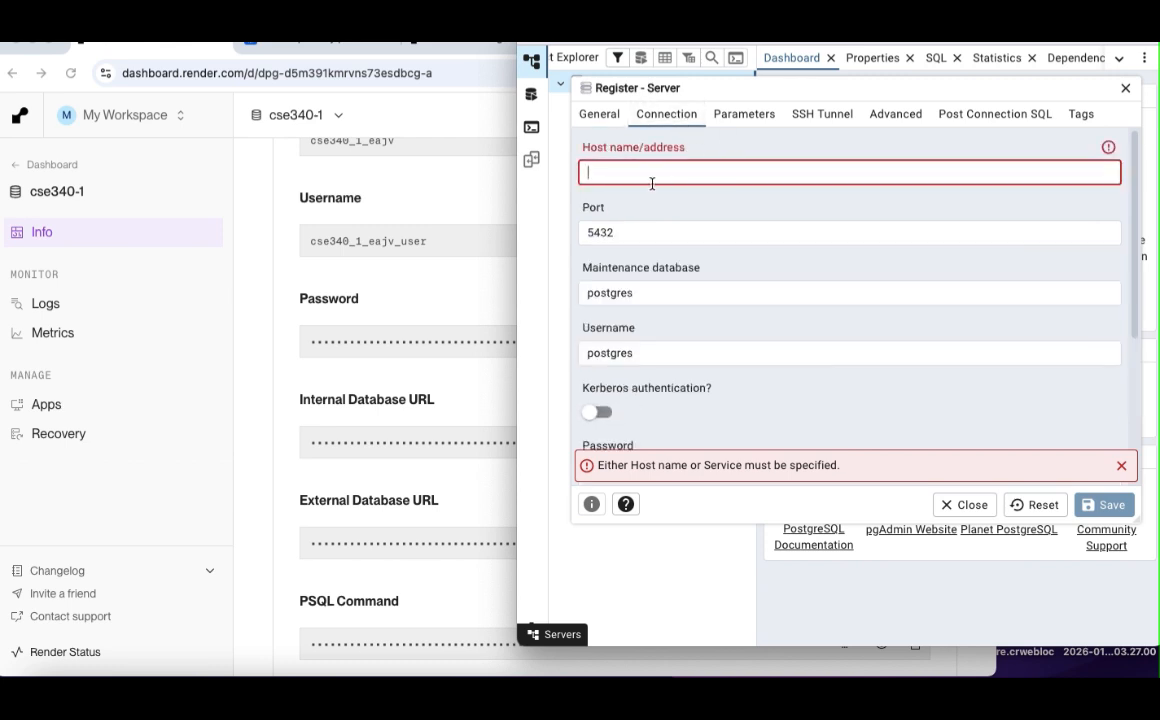
key("ctrl+v")
scroll(745, 173, "left", 3)
left_click_drag(971, 173, 530, 97)
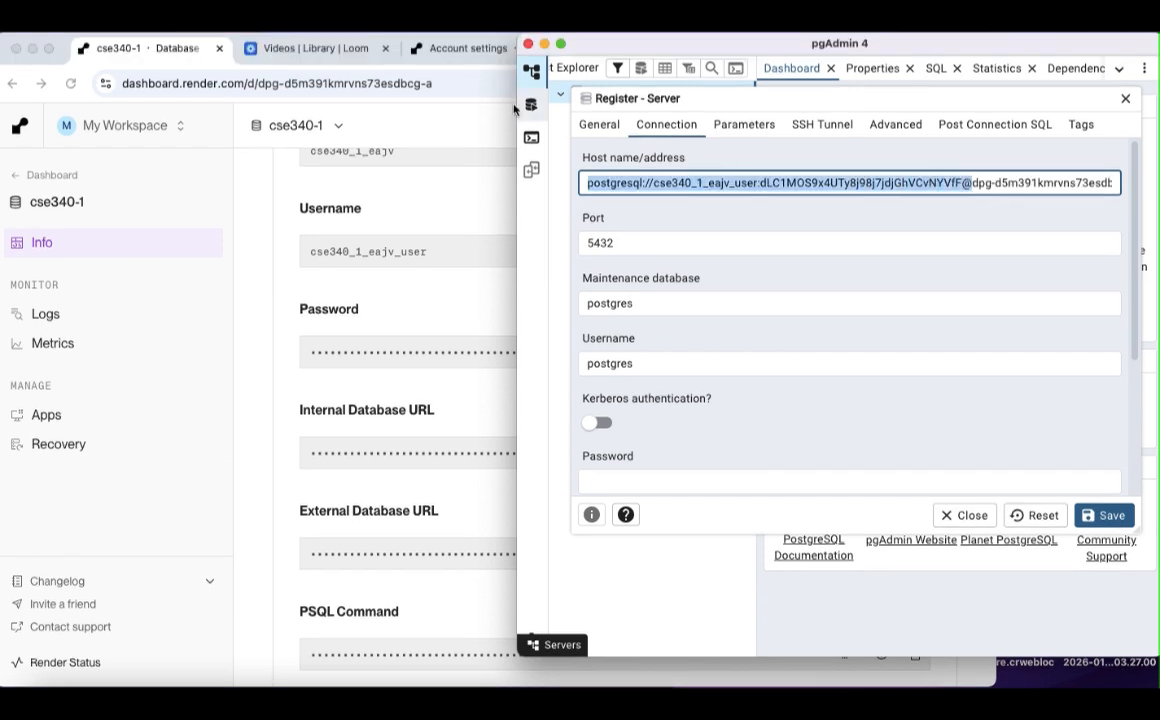
key("BackSpace")
left_click_drag(901, 184, 974, 184)
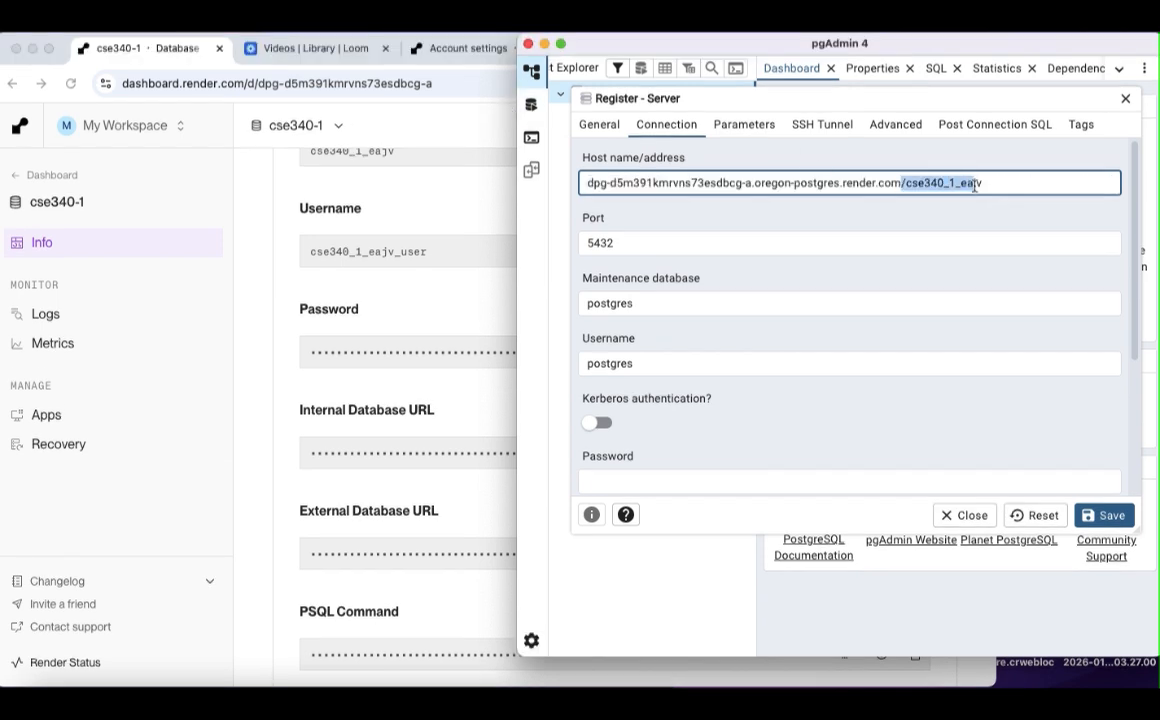
key("BackSpace")
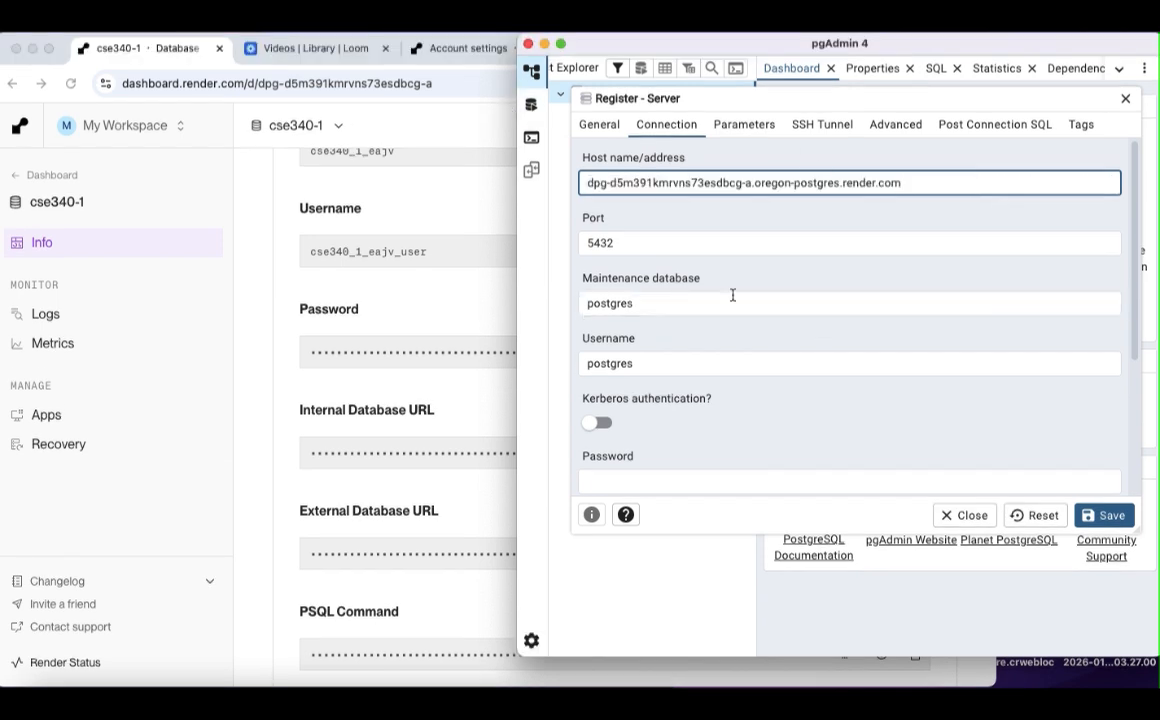
Copy the database name from the Render connection details and enter cse340_1_eajv as the maintenance database in pgAdmin's server registration
scroll(437, 294, "up", 3)
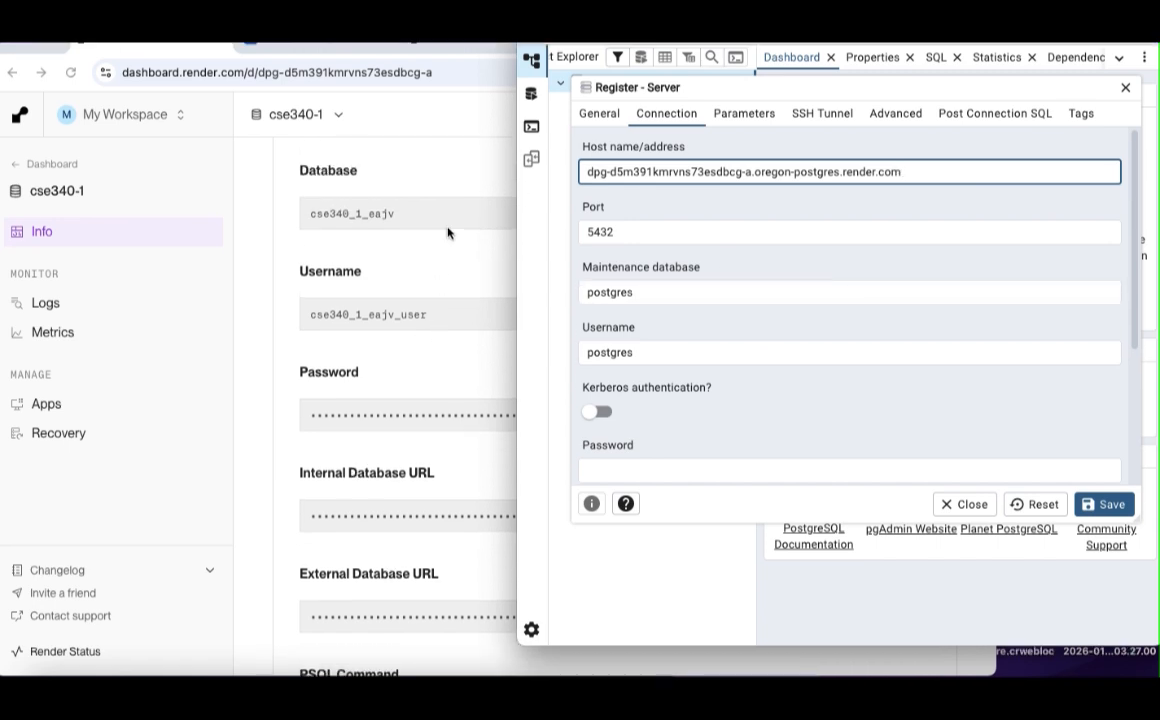
left_click(448, 243)
left_click(921, 212)
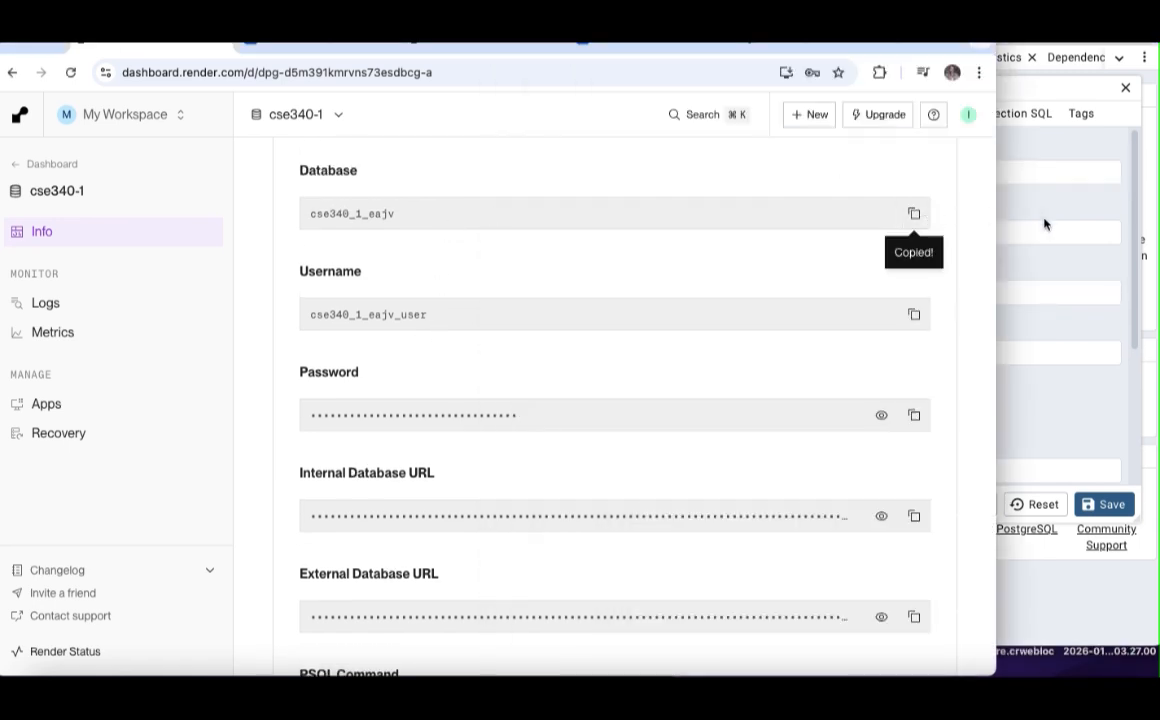
left_click(1030, 220)
left_click(723, 290)
key("BackSpace")
key("BackSpace")
key("BackSpace")
key("ctrl+v")
Copy the database username from Render and set the server's username to cse340_1_eajv_user in pgAdmin
left_click(469, 362)
left_click(920, 317)
left_click(1049, 324)
double_click(655, 348)
key("ctrl+v")
Copy the database password from Render, paste it as the server's connection password in pgAdmin, and enable saving the password
scroll(829, 396, "down", 3)
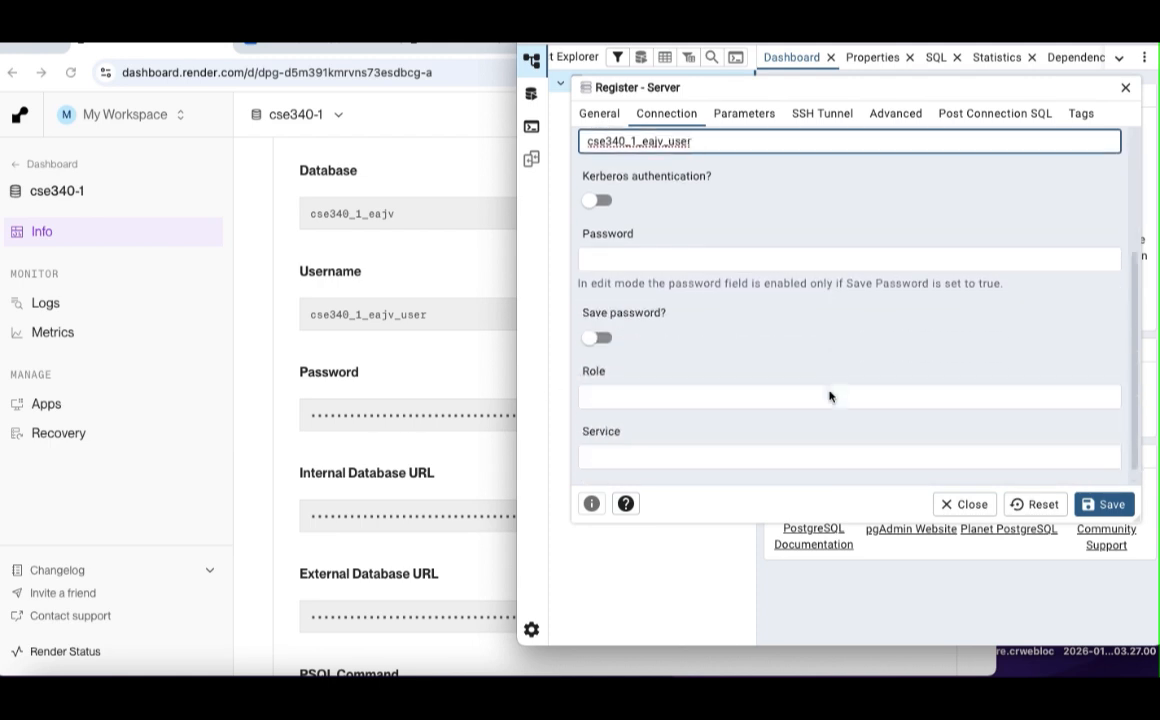
left_click(461, 417)
left_click(922, 422)
key("alt+Tab")
left_click(667, 259)
key("ctrl+v")
left_click(601, 337)
Set the connection's SSL mode to require and save the new server registration
left_click(747, 113)
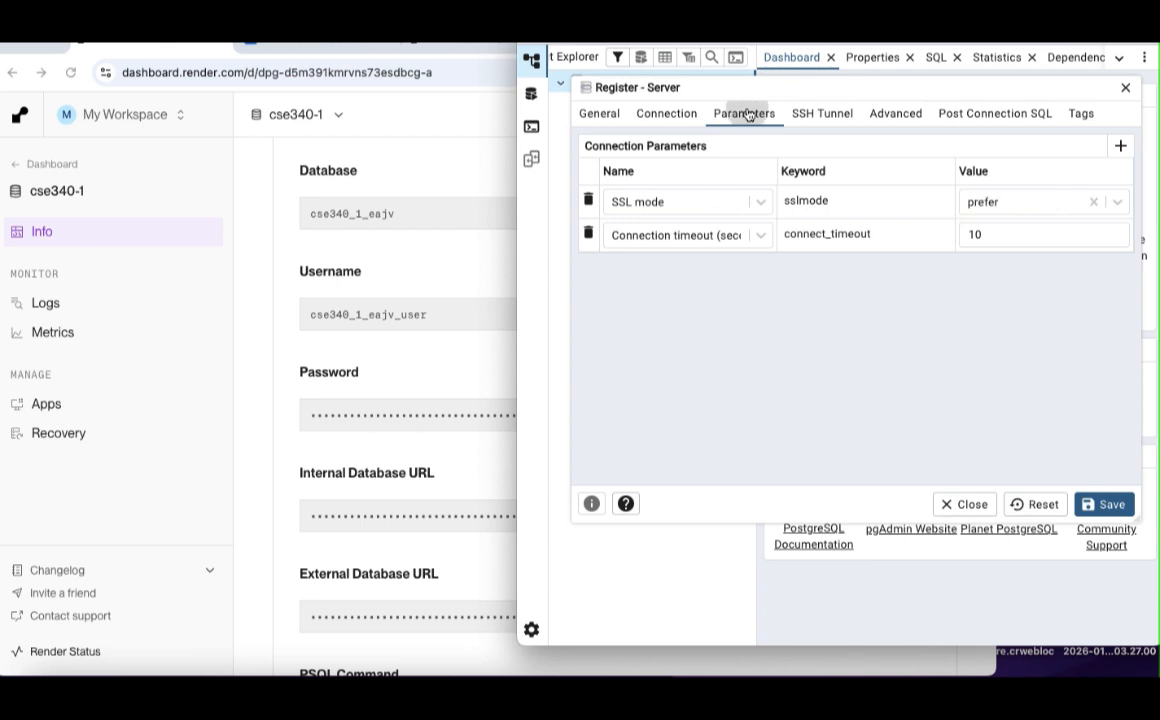
left_click(1117, 204)
left_click(1000, 296)
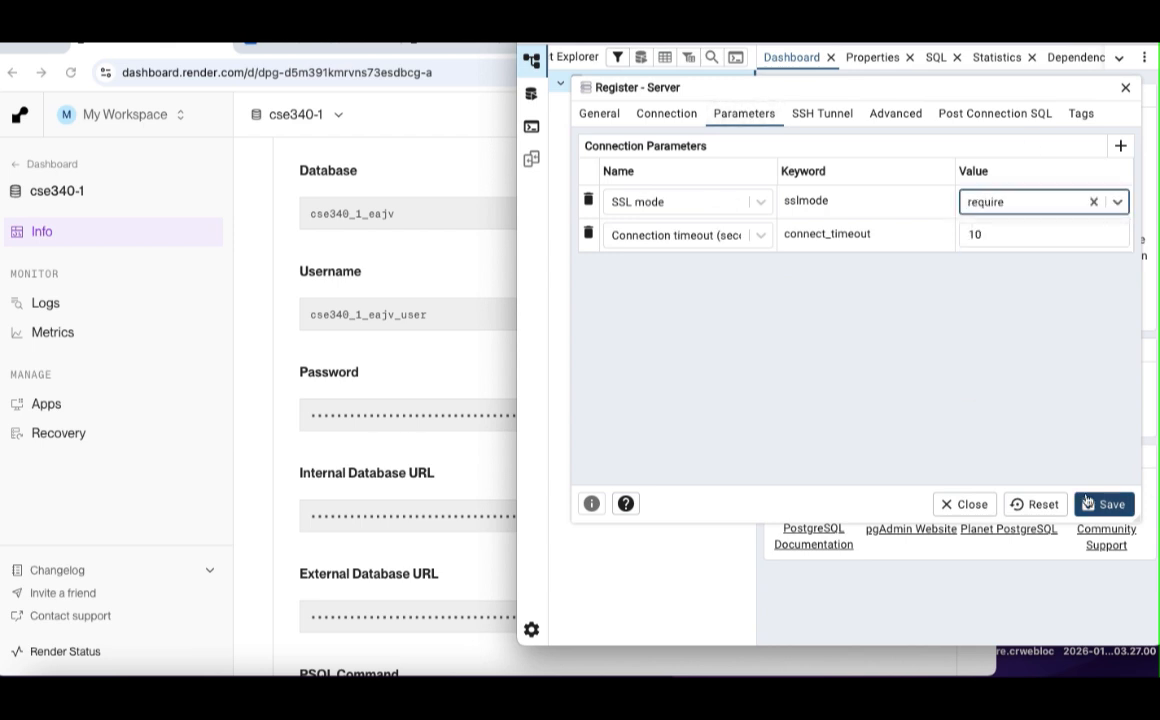
left_click(1087, 502)
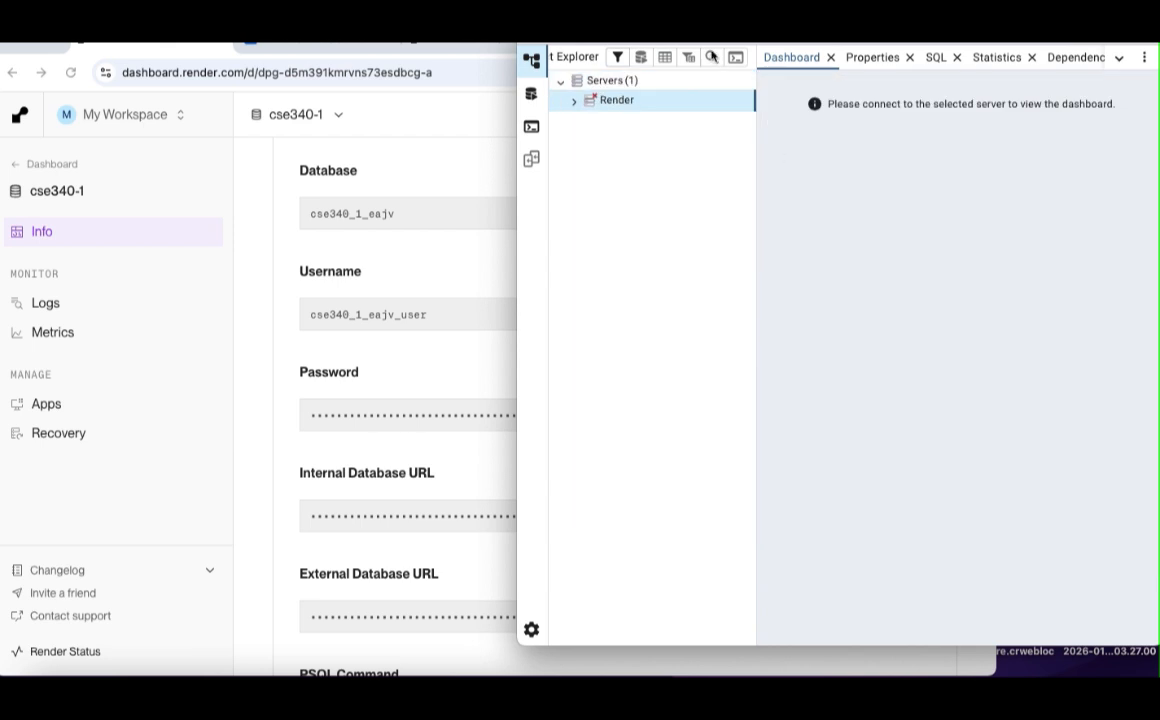
Refresh the Render server and connect to it with the database password copied from the Render dashboard, saving the password
right_click(650, 106)
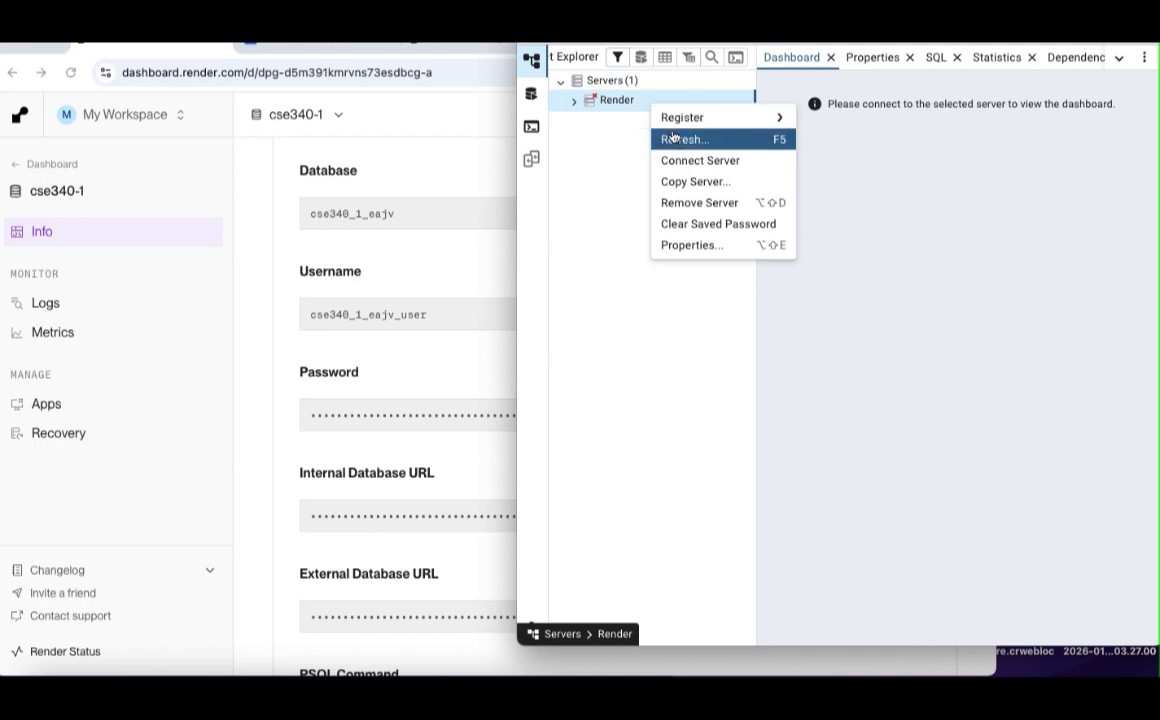
left_click(671, 133)
right_click(647, 101)
left_click(701, 153)
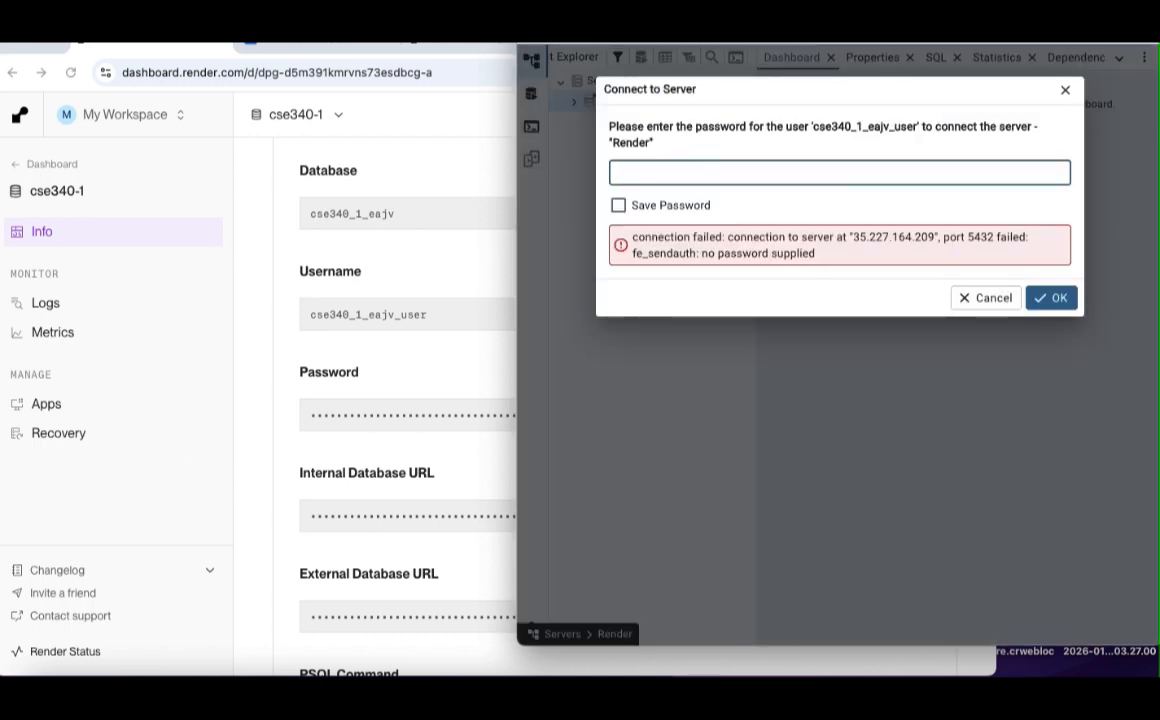
left_click(435, 370)
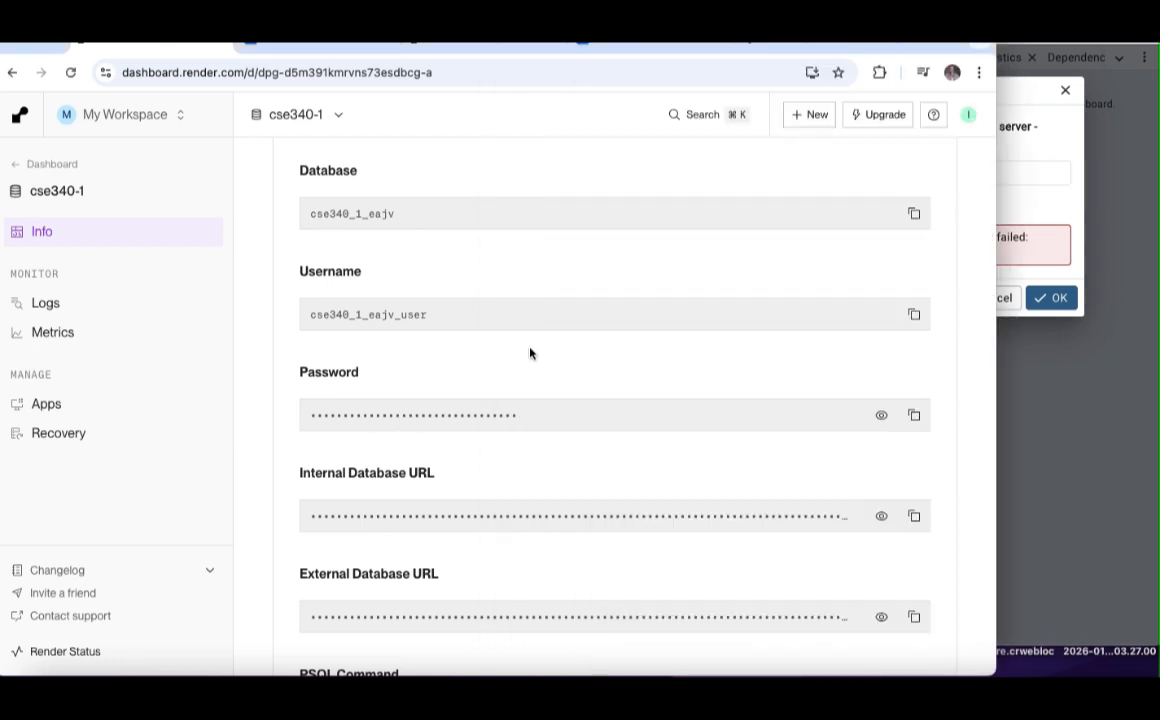
left_click(914, 415)
key("alt+Tab")
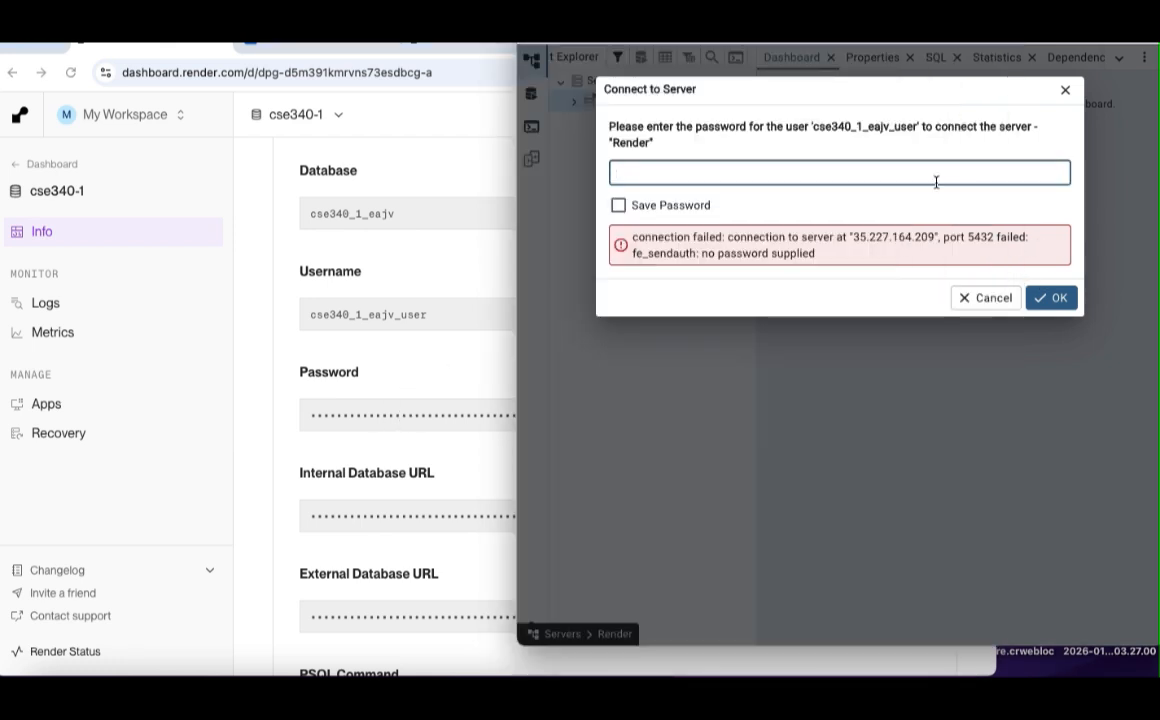
key("ctrl+v")
left_click(620, 207)
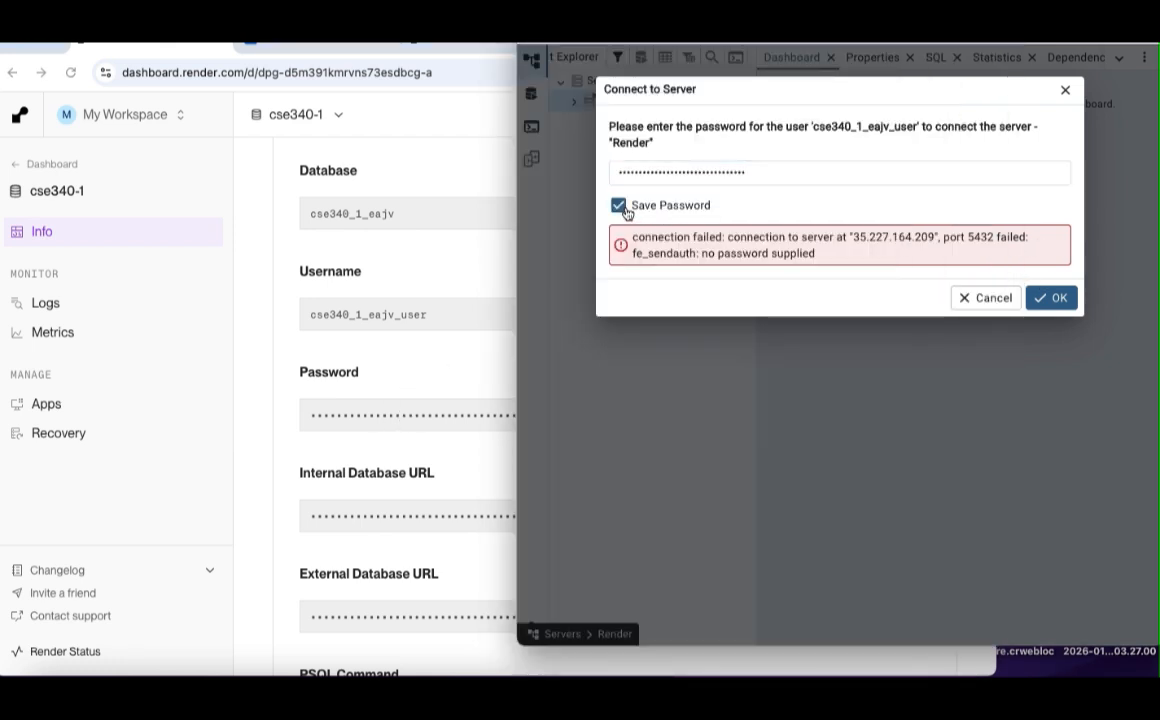
left_click(1040, 303)
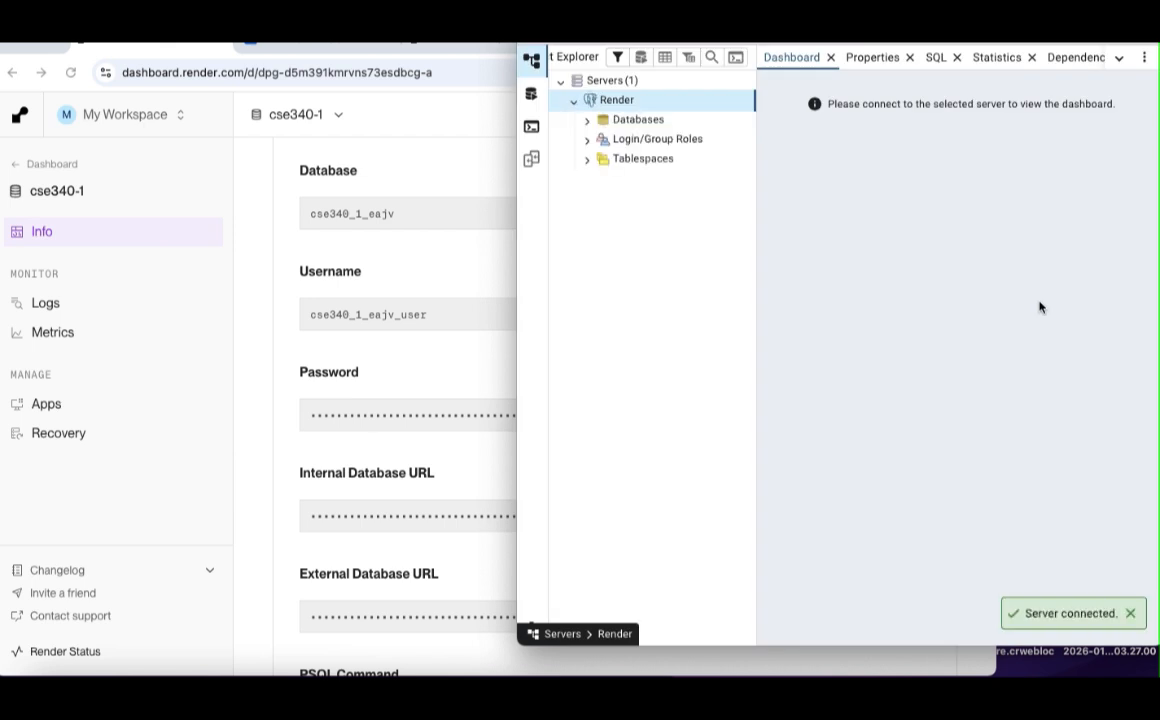
Expand the Render server's cse340_1_eajv database down to the contents of its public schema
left_click(671, 121)
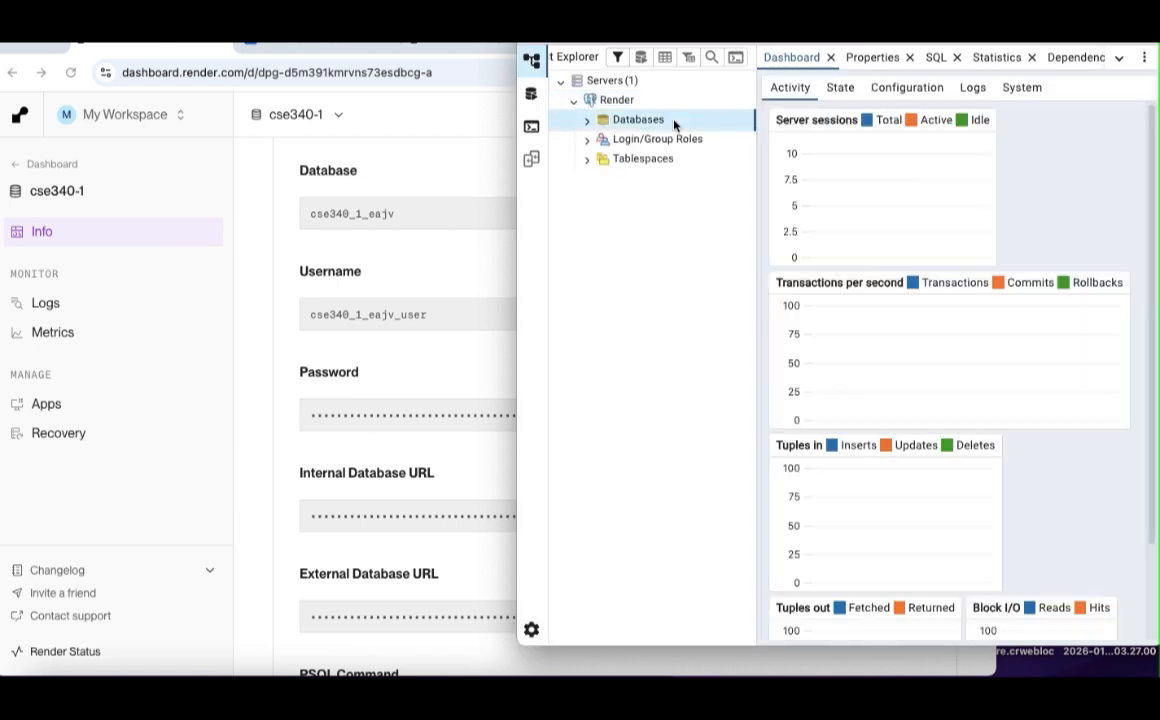
left_click(587, 121)
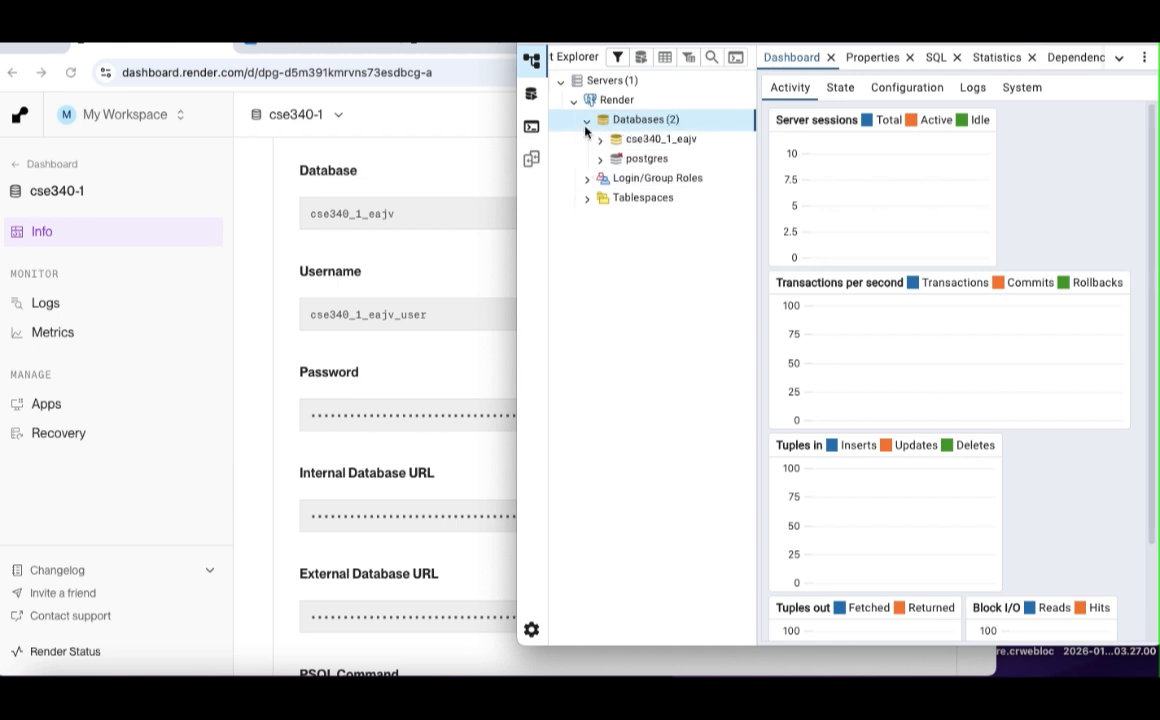
left_click(600, 139)
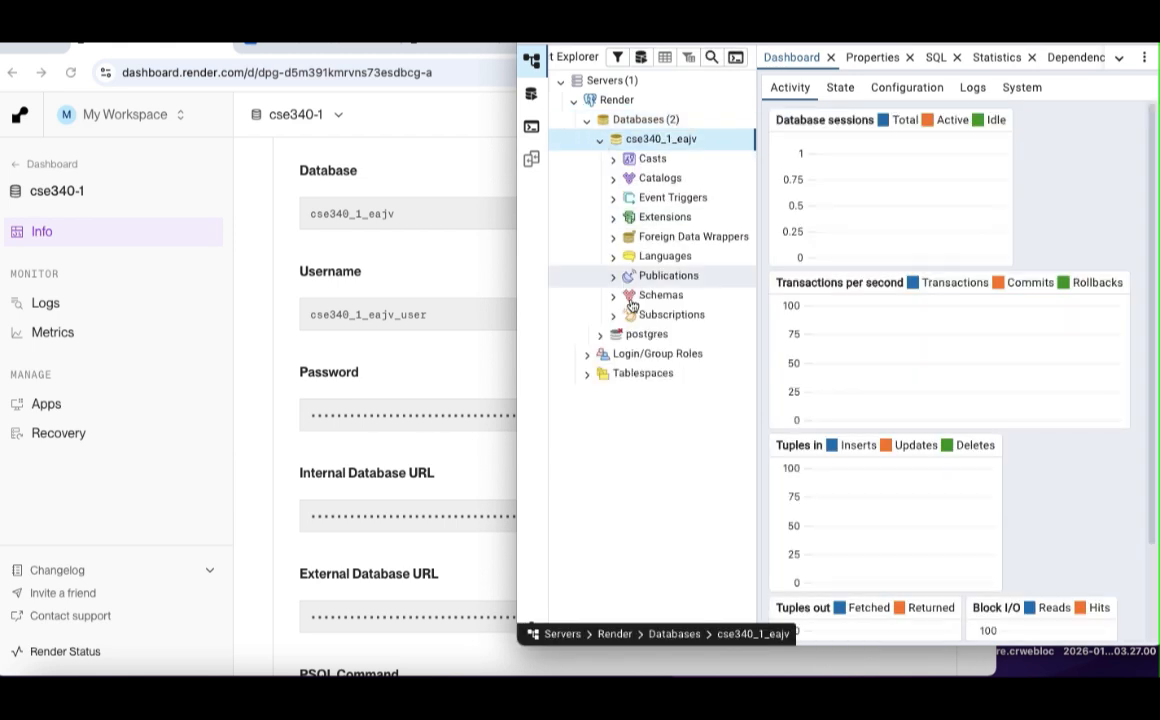
left_click(612, 296)
scroll(668, 406, "down", 1)
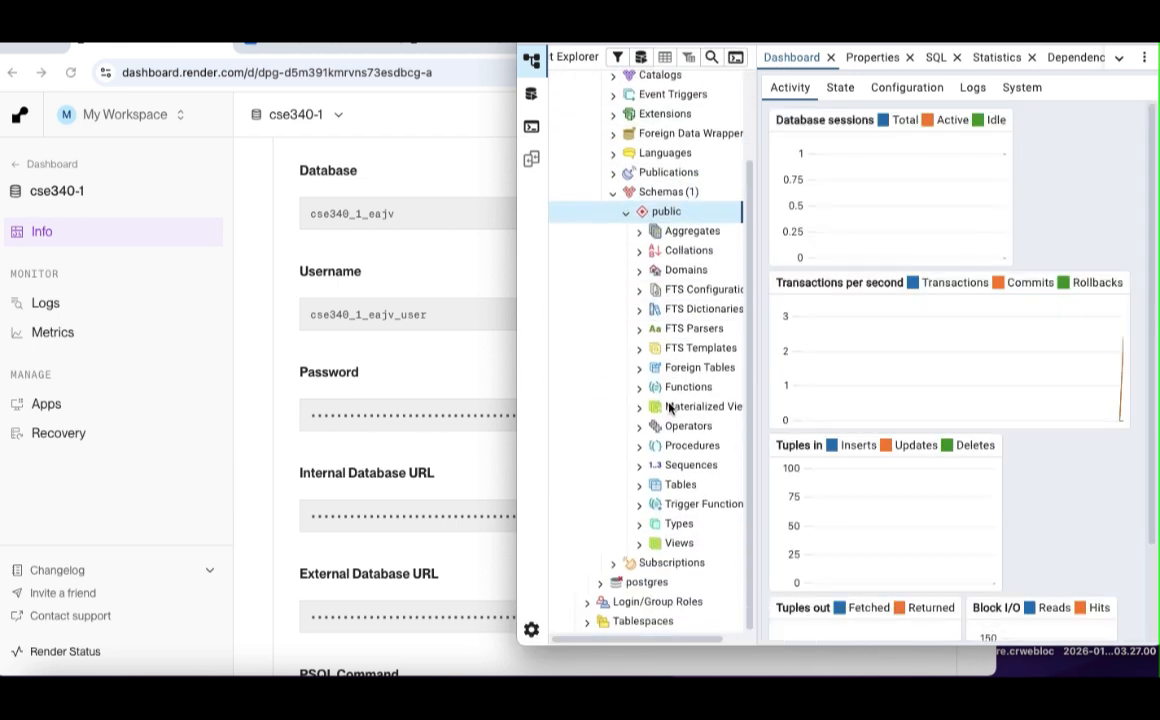
left_click(640, 524)
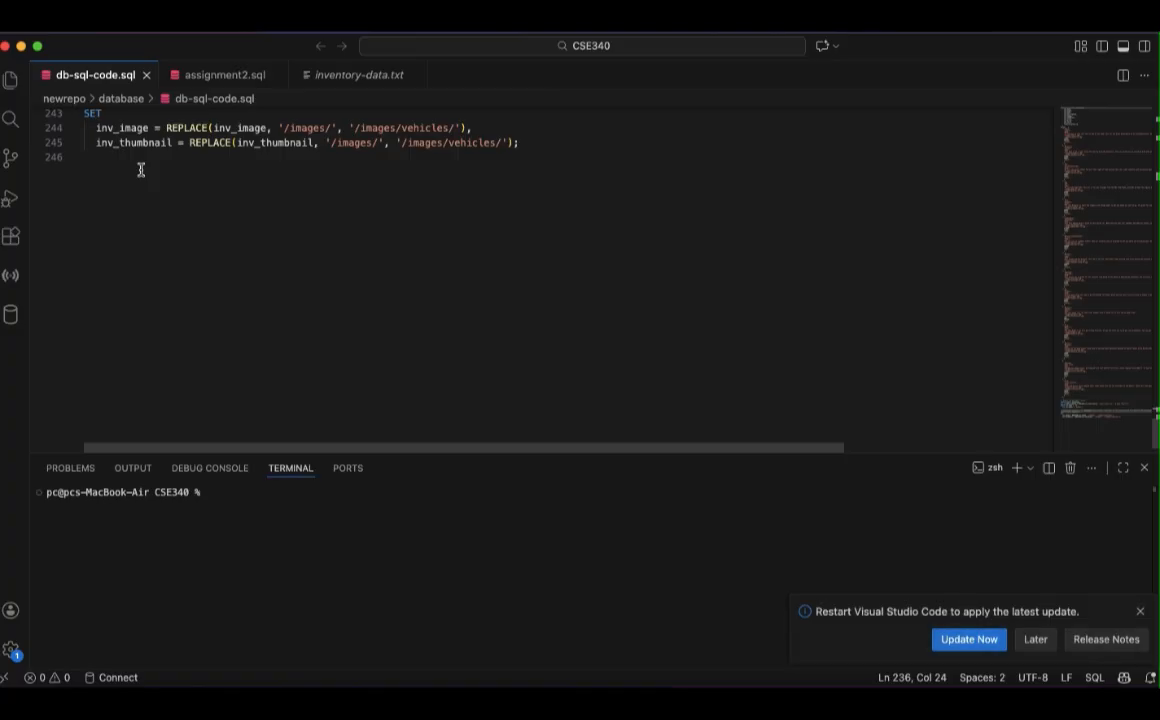
Switch to Visual Studio Code and copy the entire SQL script in db-sql-code.sql
scroll(141, 170, "up", 4)
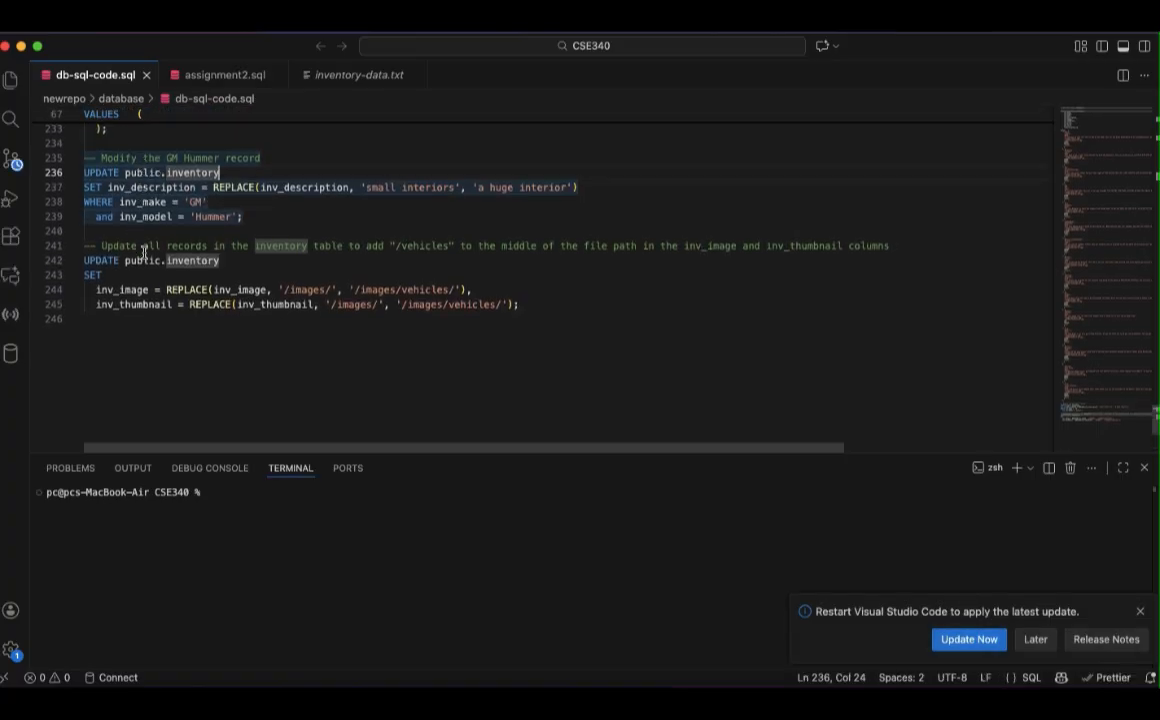
scroll(150, 250, "up", 20)
left_click_drag(85, 126, 302, 510)
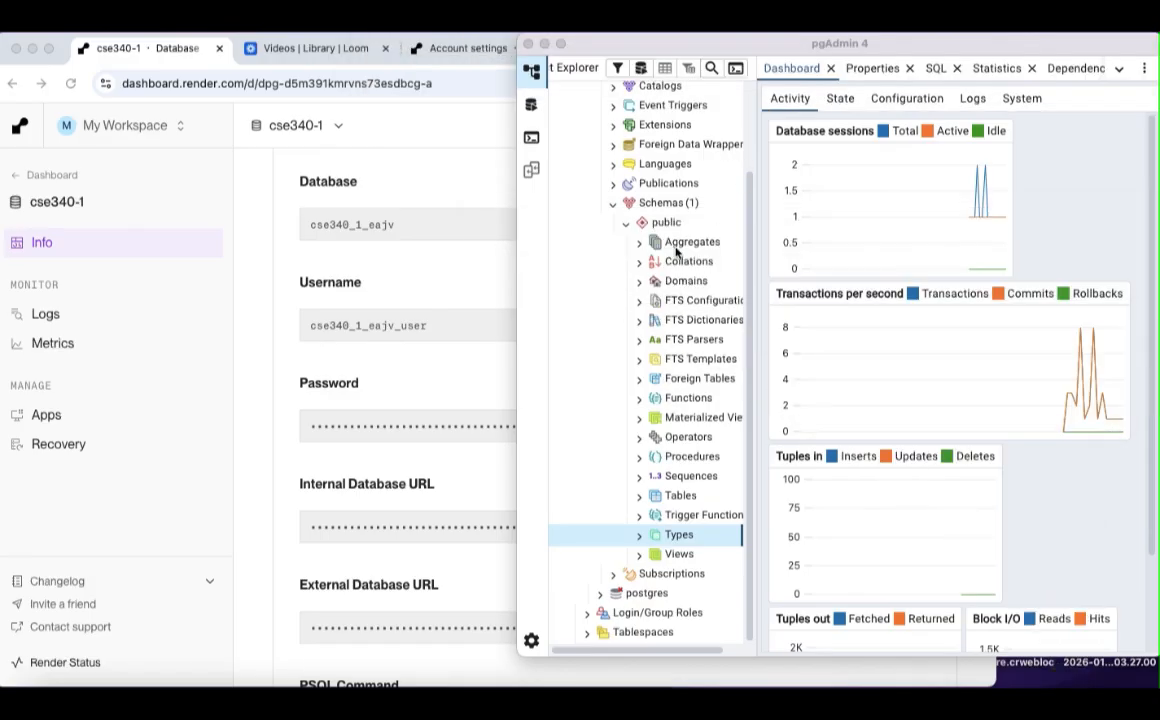
Paste the copied SQL script into a new Query Tool for the public schema in pgAdmin and run it
right_click(657, 227)
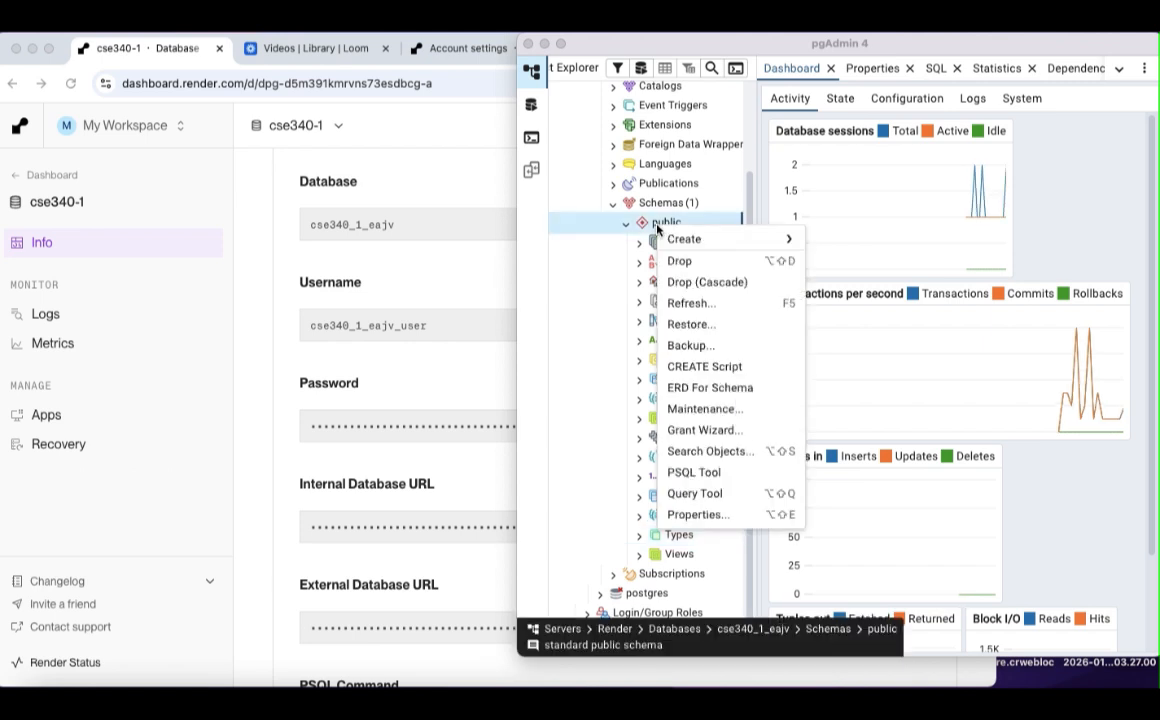
left_click(714, 495)
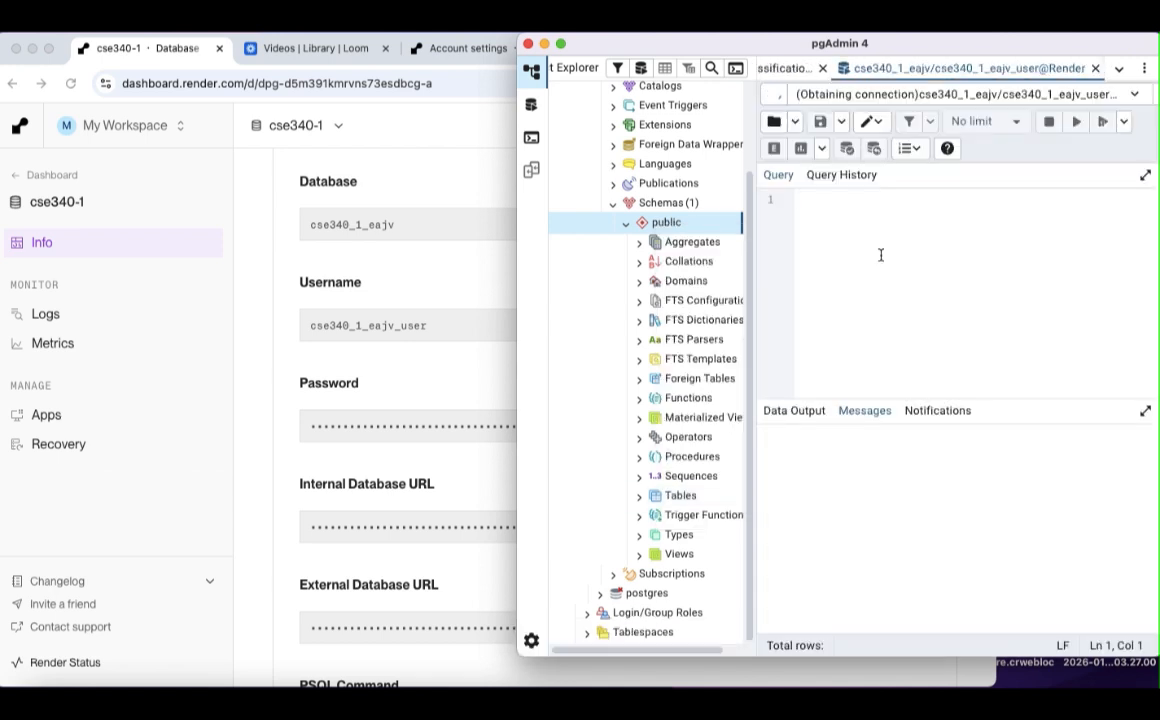
key("super+v")
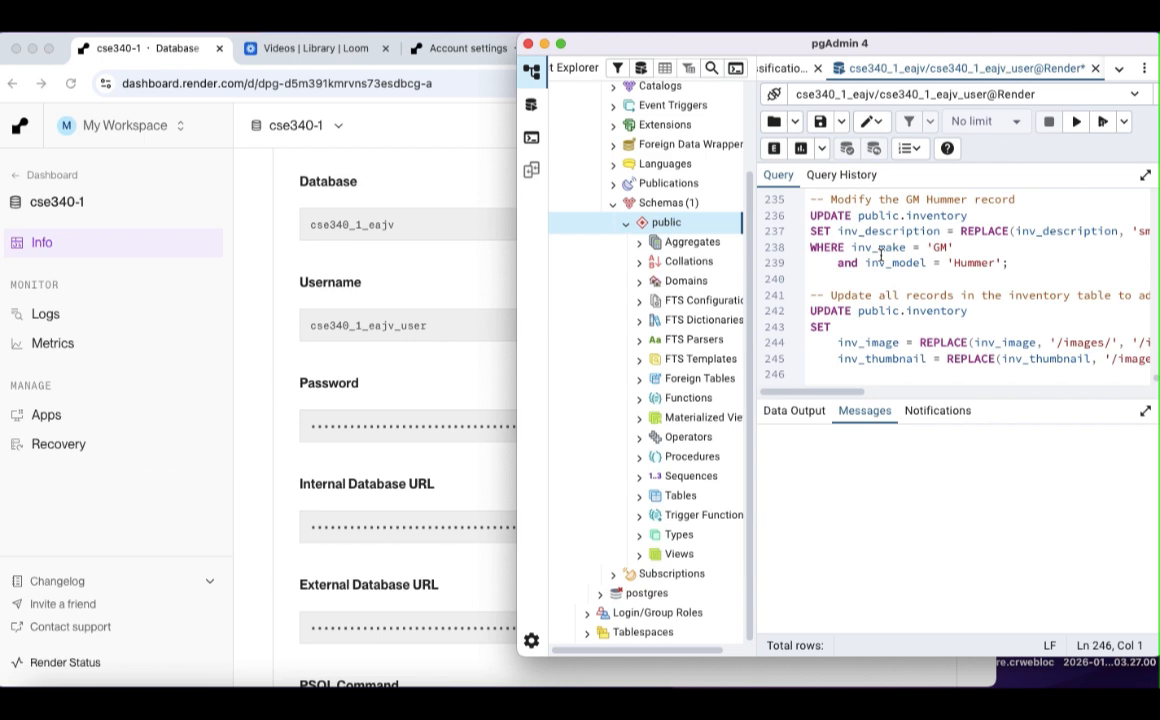
scroll(904, 270, "up", 2)
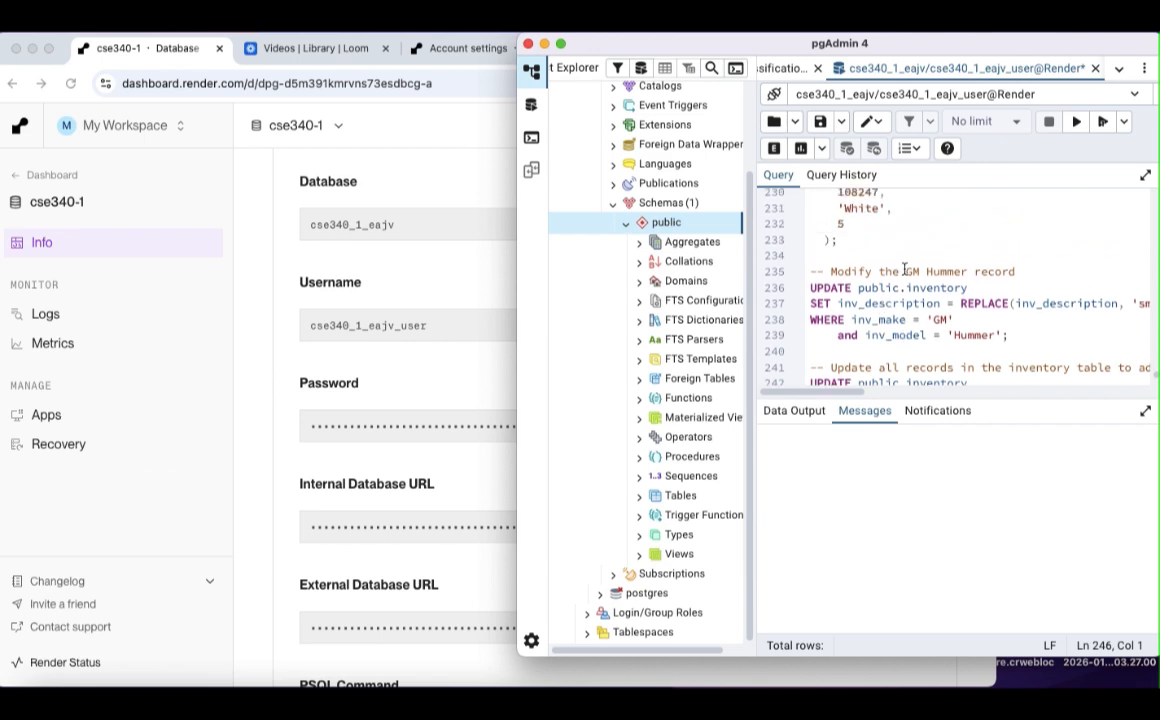
left_click(1078, 121)
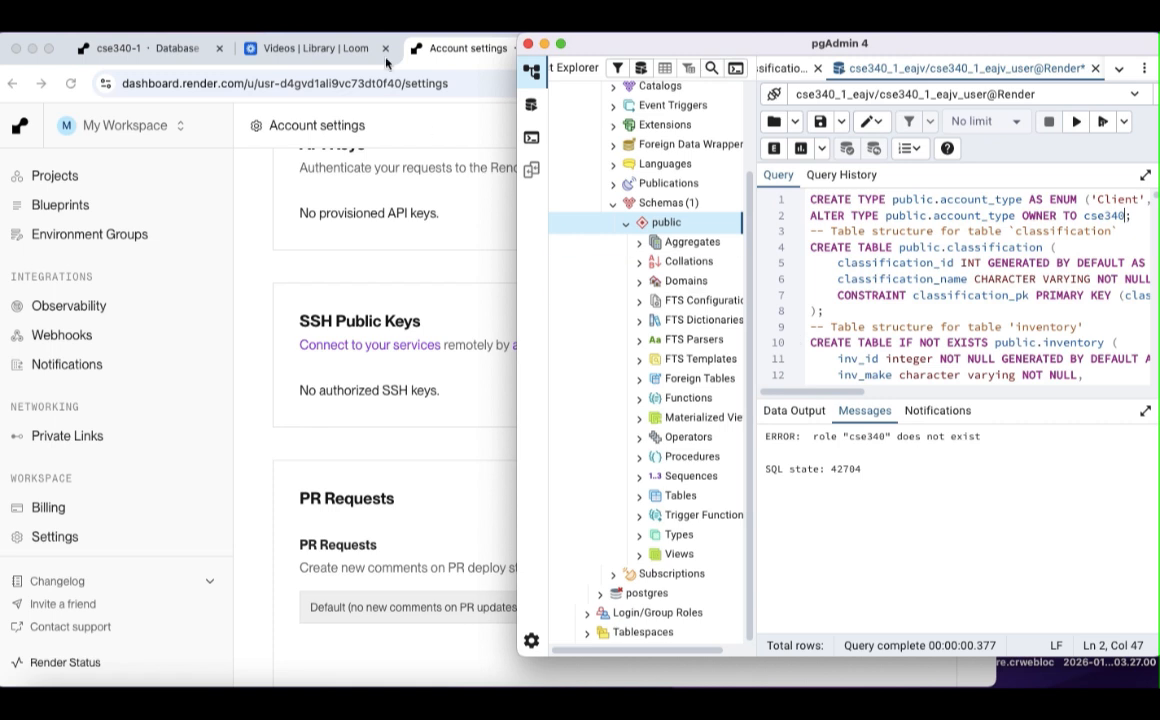
Return to the cse340-1 database page in Render and copy the database username from its connection details
left_click(193, 53)
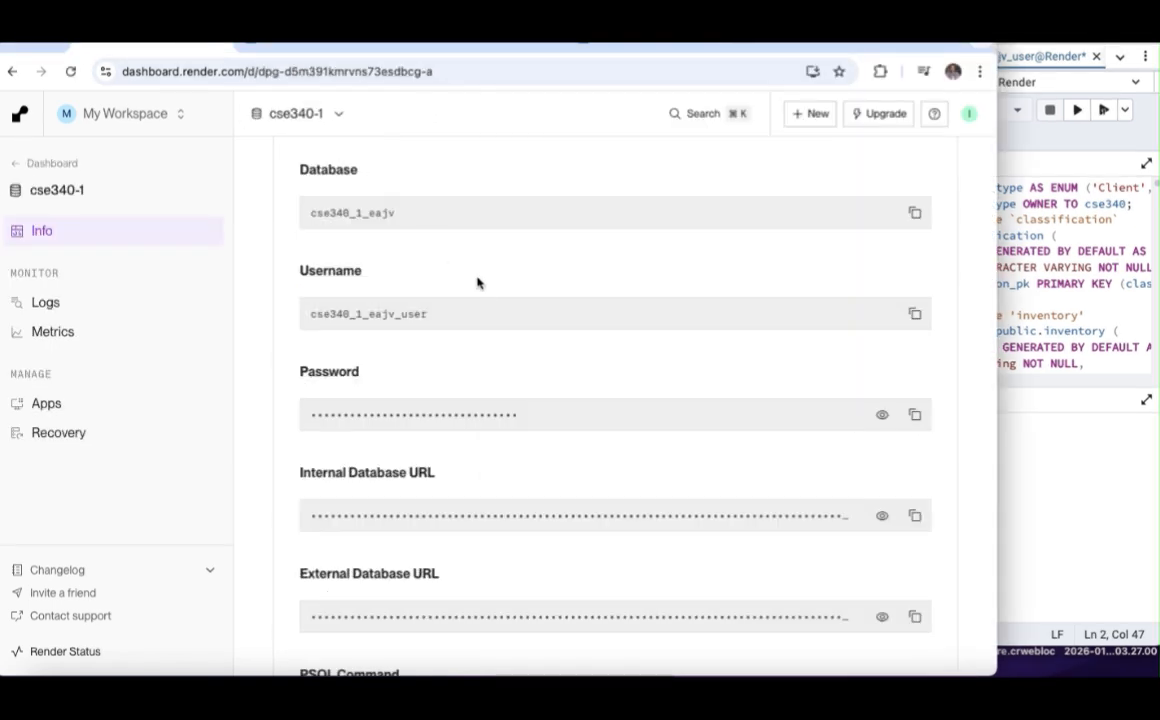
scroll(474, 275, "up", 3)
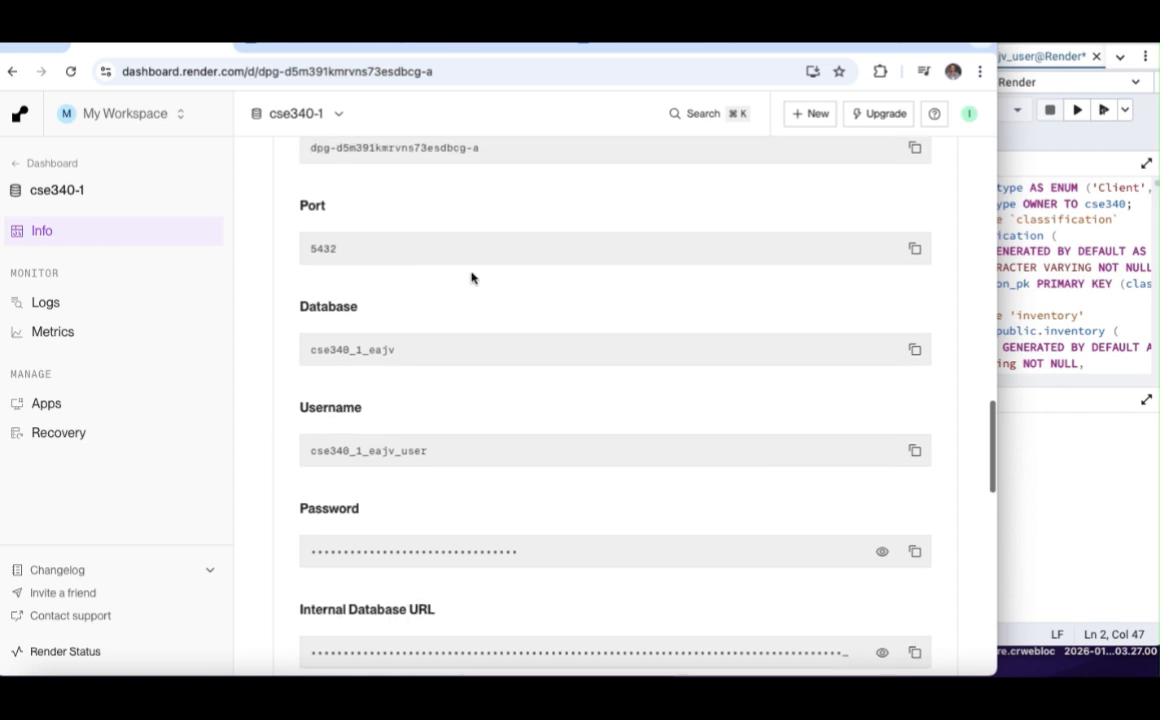
scroll(472, 277, "down", 5)
left_click(1037, 261)
scroll(1037, 272, "down", 1)
scroll(1037, 272, "up", 1)
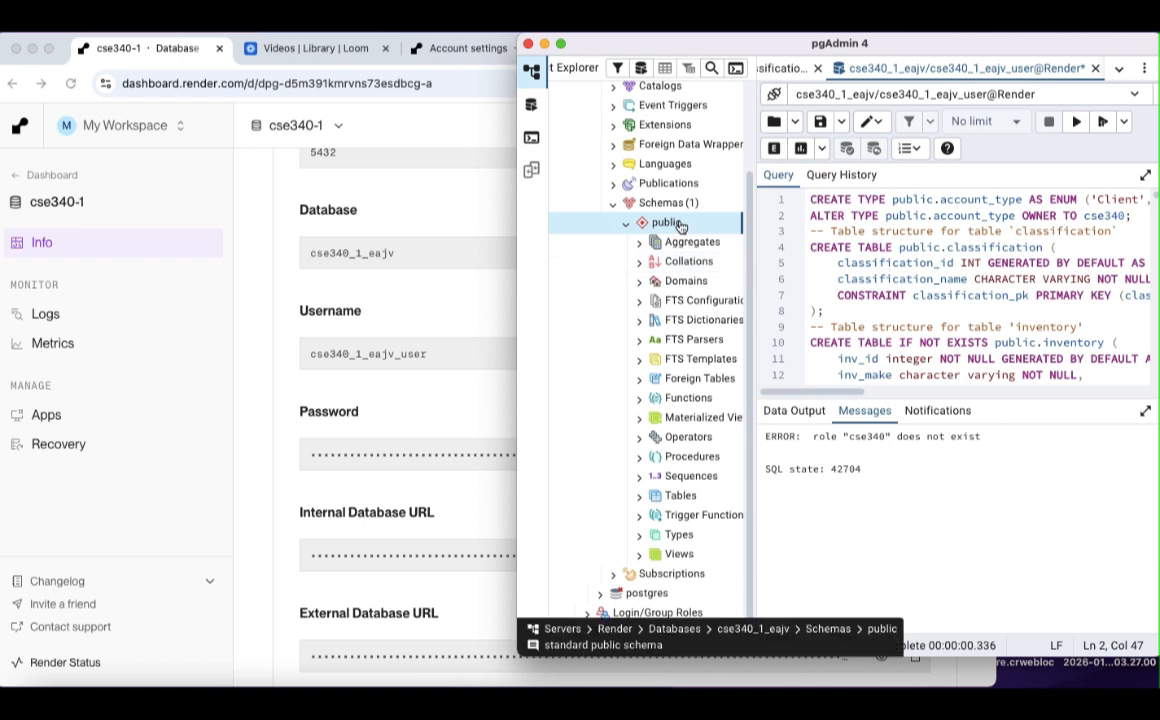
left_click(437, 268)
left_click(919, 343)
Replace the account_type owner on line 2 of the pgAdmin query with cse340_1_eajv_user and run the script
left_click(1125, 207)
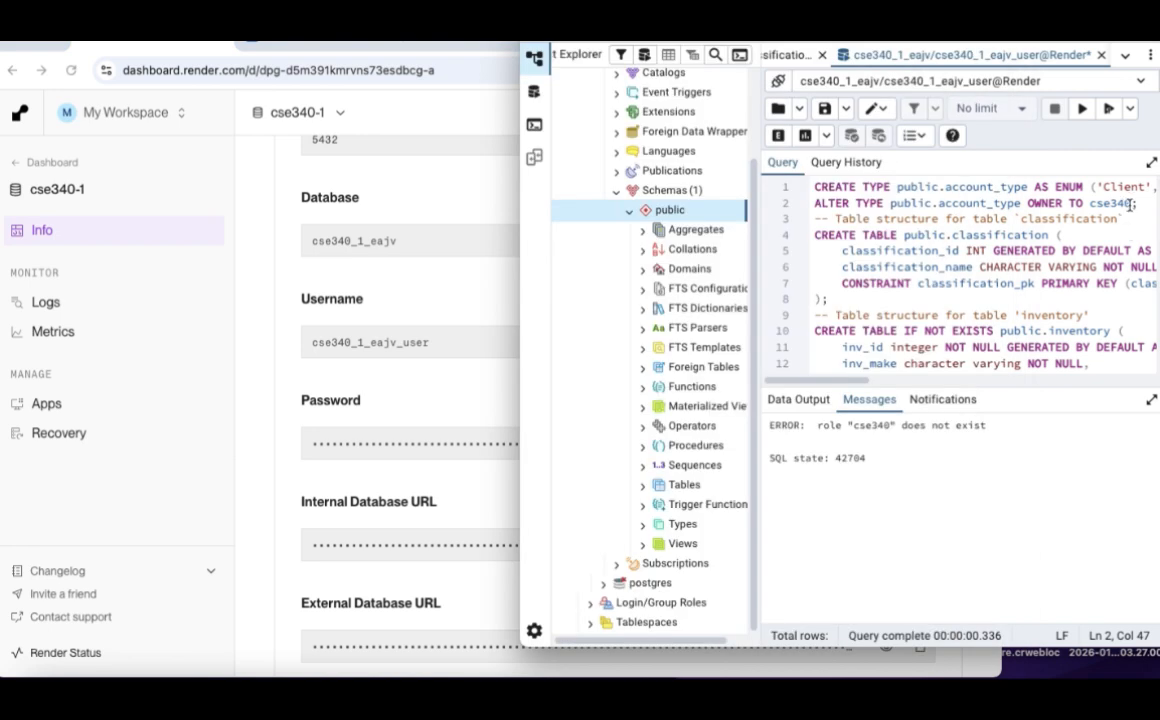
key("BackSpace")
key("BackSpace")
key("BackSpace")
key("BackSpace")
key("BackSpace")
key("BackSpace")
key("ctrl+v")
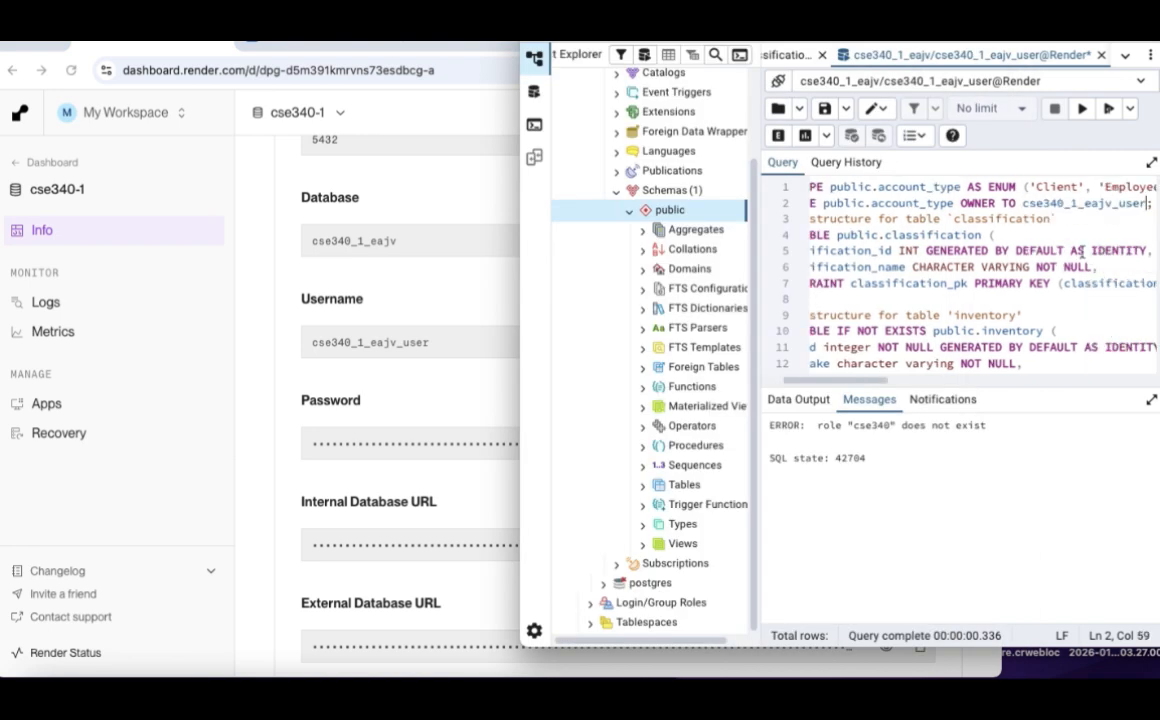
left_click(1082, 116)
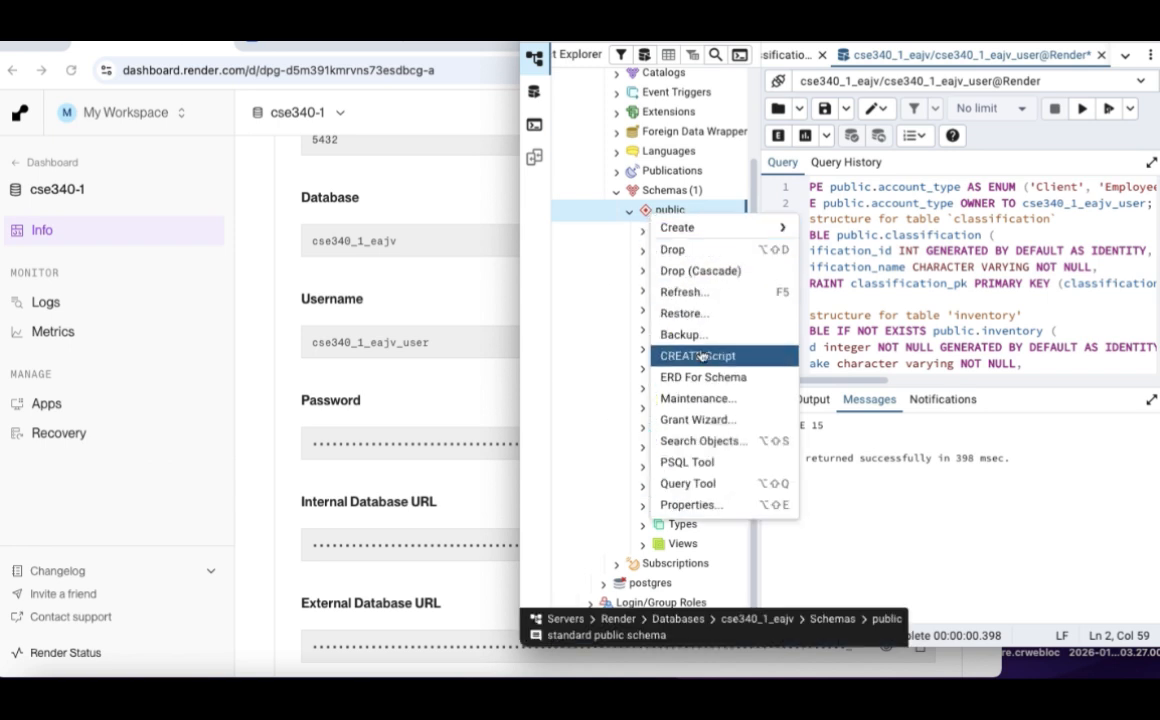
Refresh the public schema and expand its Tables and Types to check the objects created by the script
left_click(686, 292)
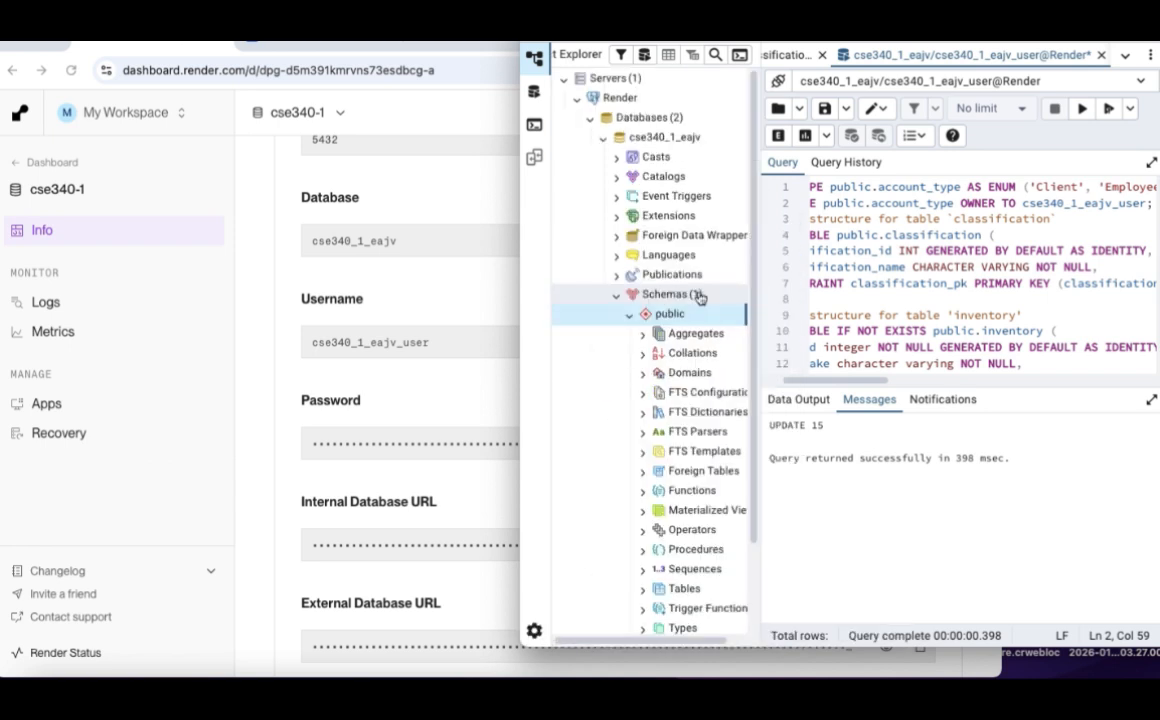
scroll(684, 441, "down", 2)
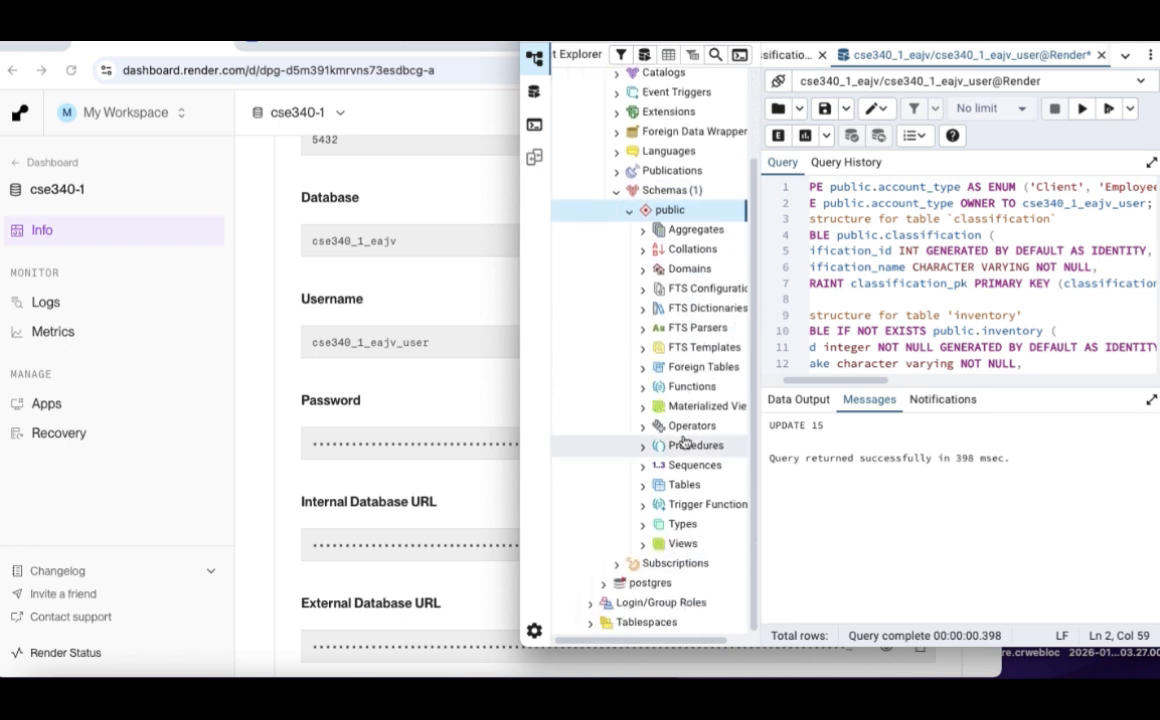
left_click(643, 487)
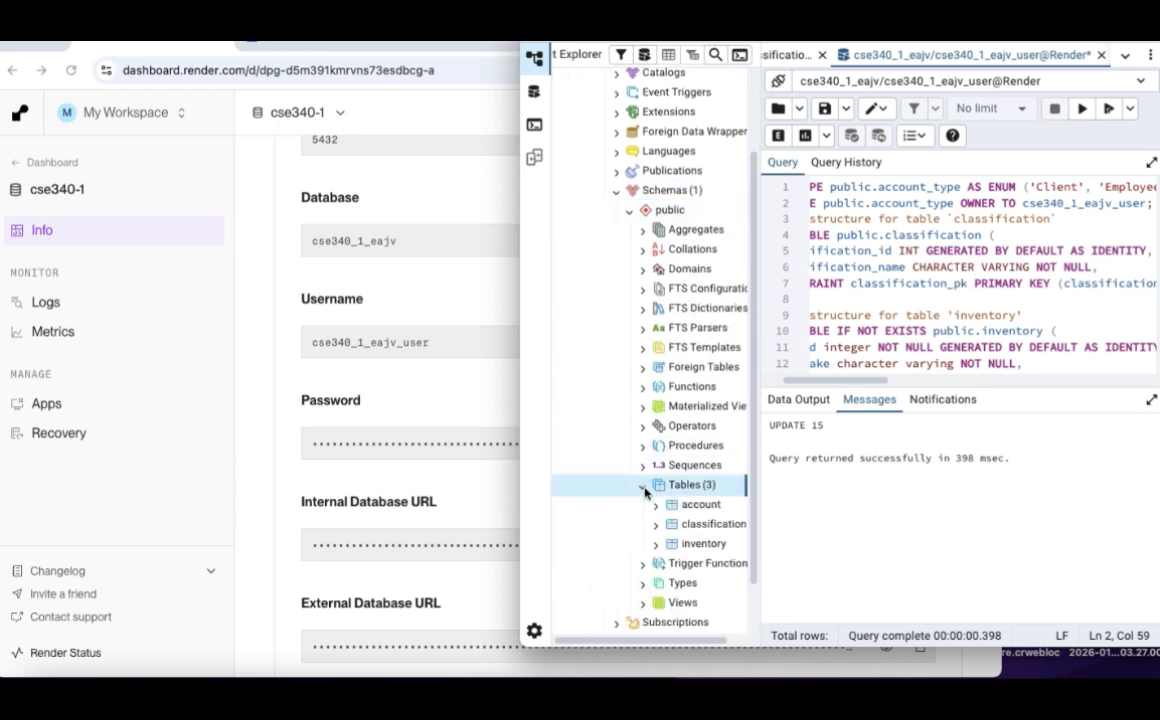
left_click(645, 588)
left_click(680, 601)
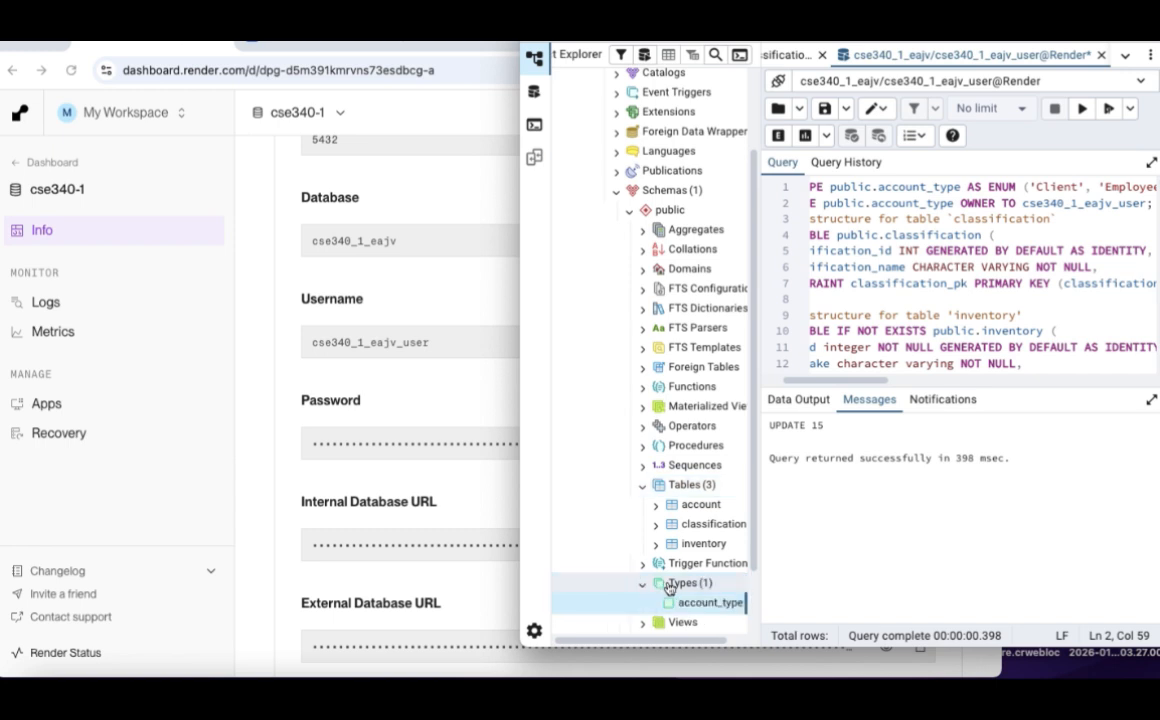
View all rows of the classification table and enlarge the pgAdmin window
left_click(704, 530)
right_click(704, 532)
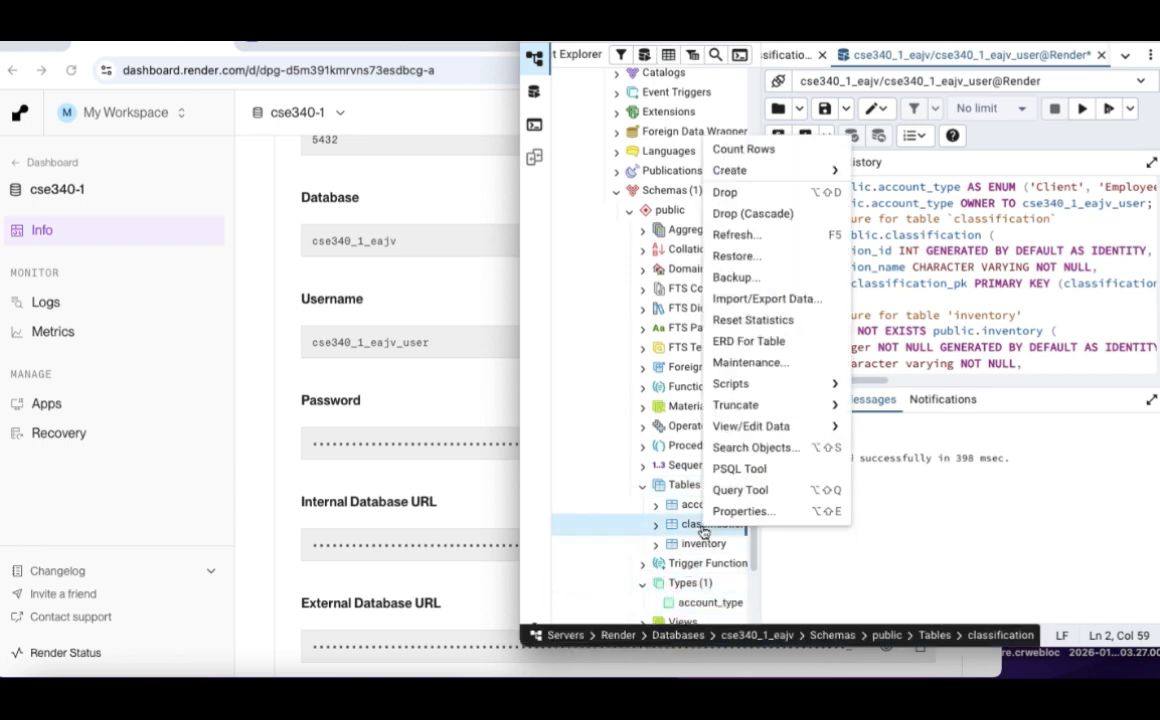
mouse_move(779, 427)
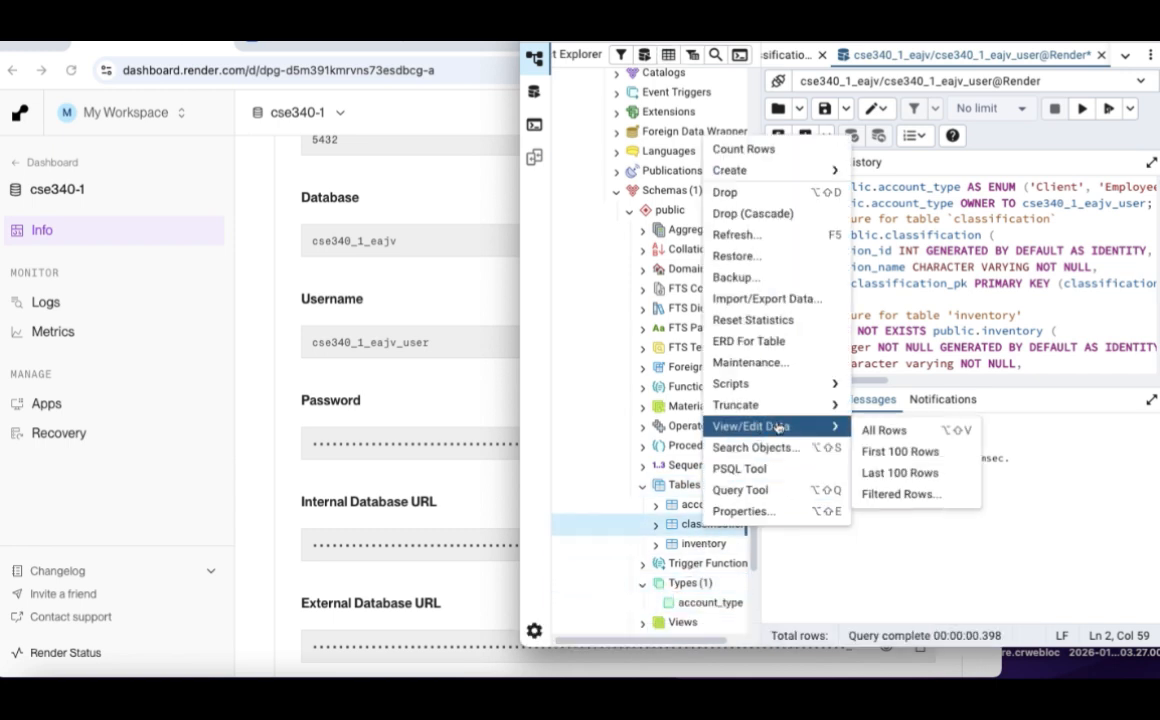
left_click(868, 428)
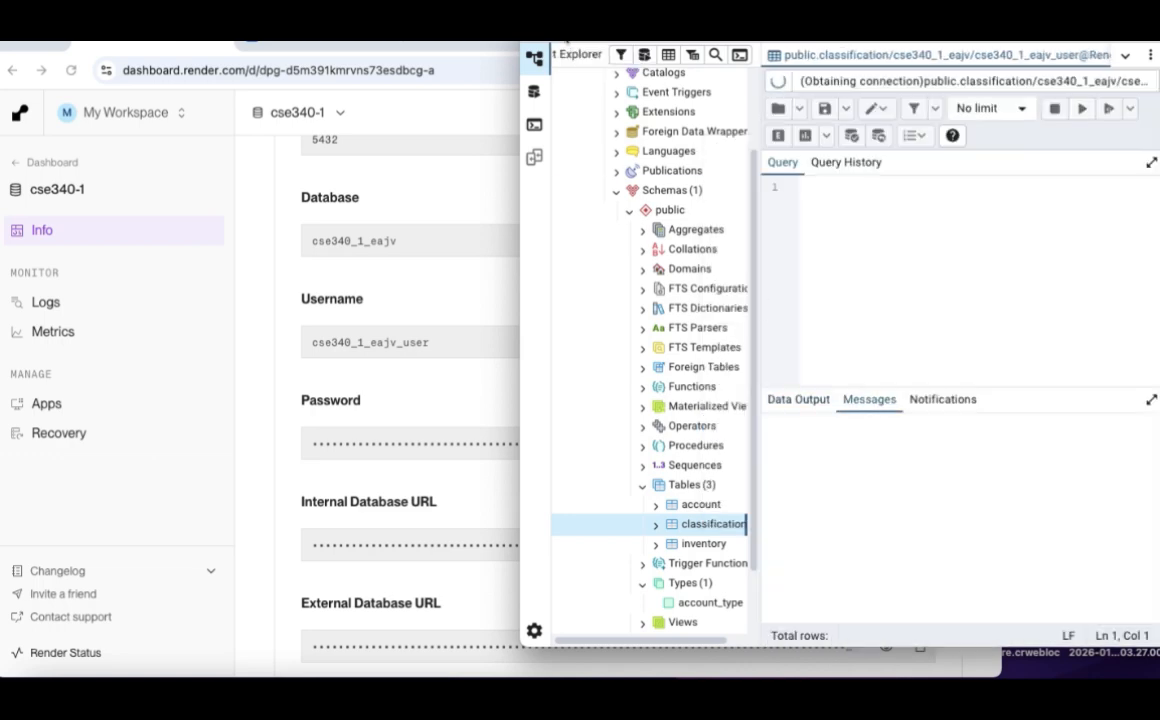
left_click(567, 40)
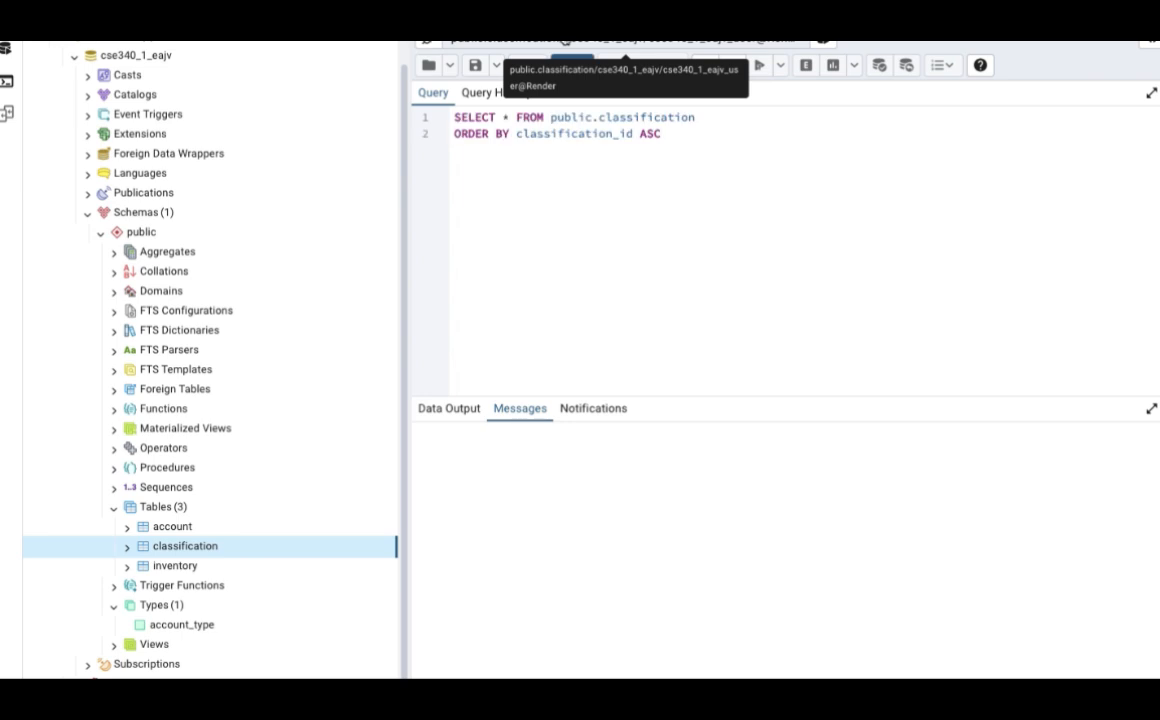